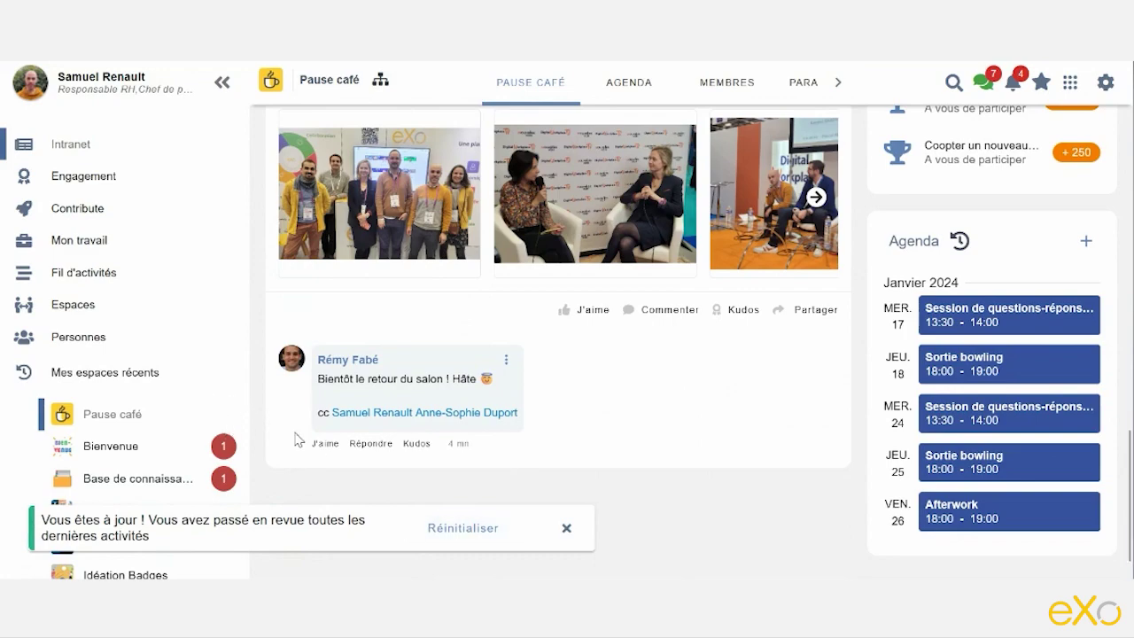
Mark all activities in the Pause café space as read and load the new activity posted there
scroll(646, 426, "up", 15)
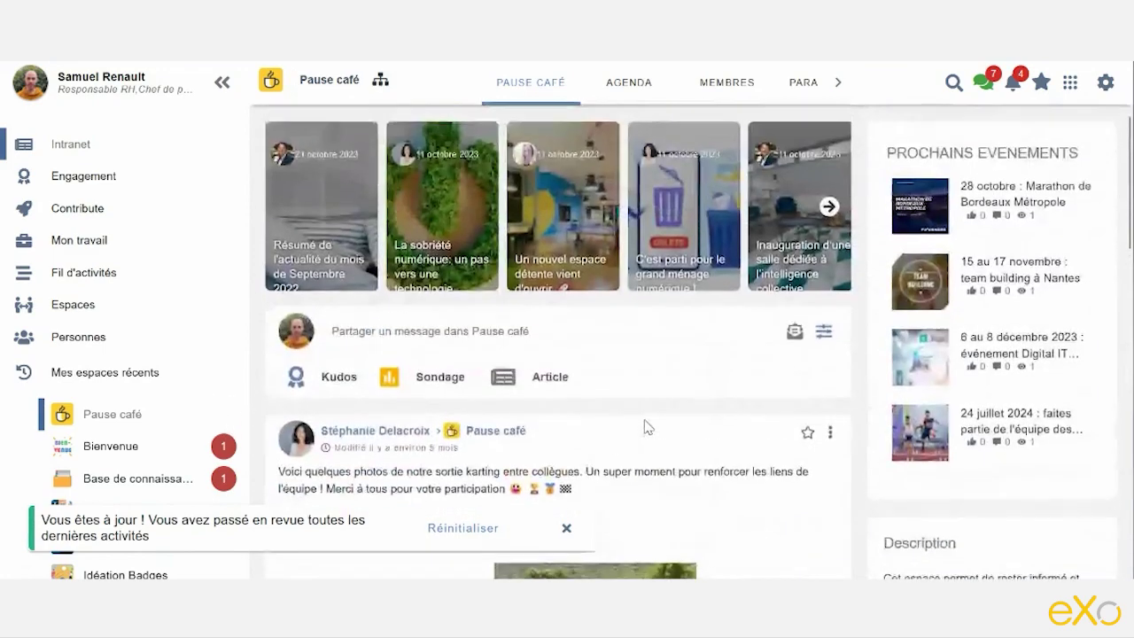
left_click(99, 66)
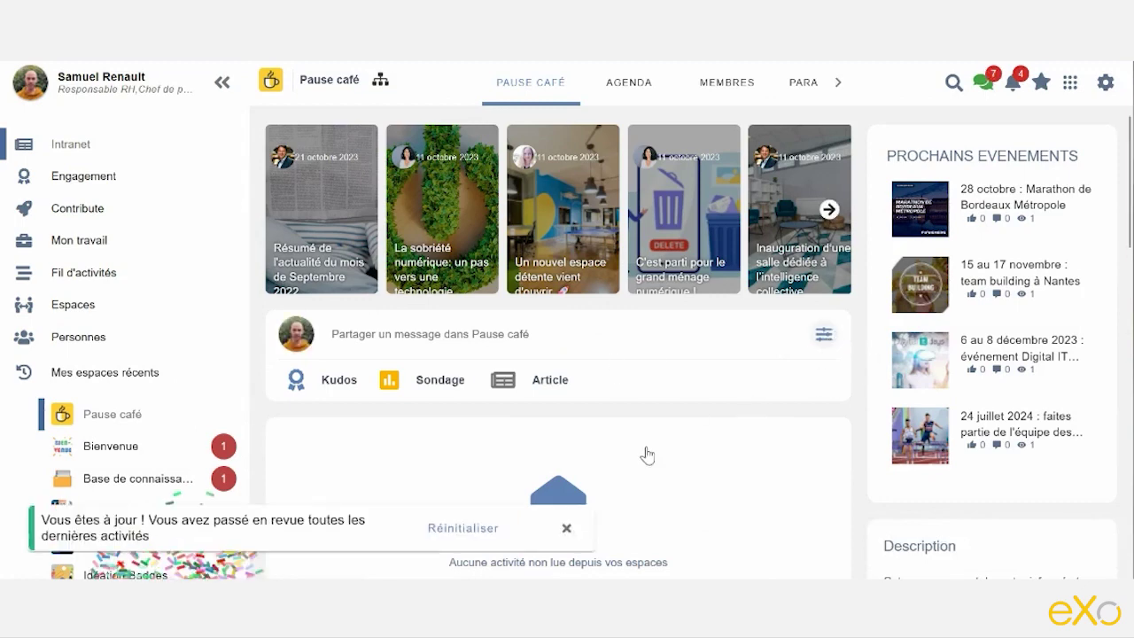
scroll(571, 531, "down", 2)
left_click(567, 528)
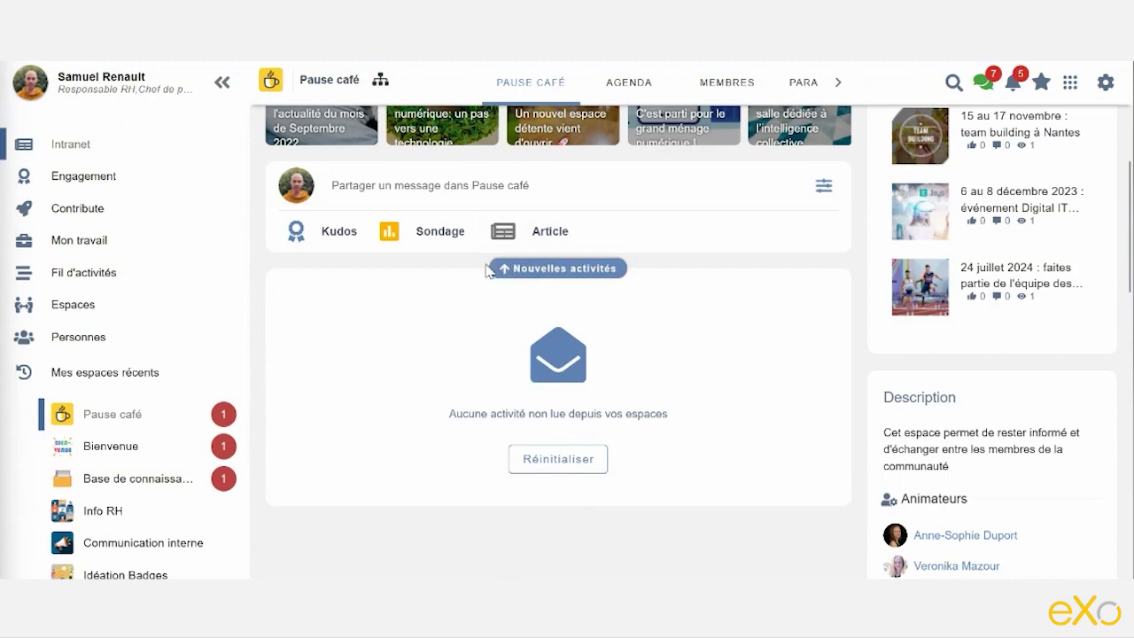
left_click(544, 268)
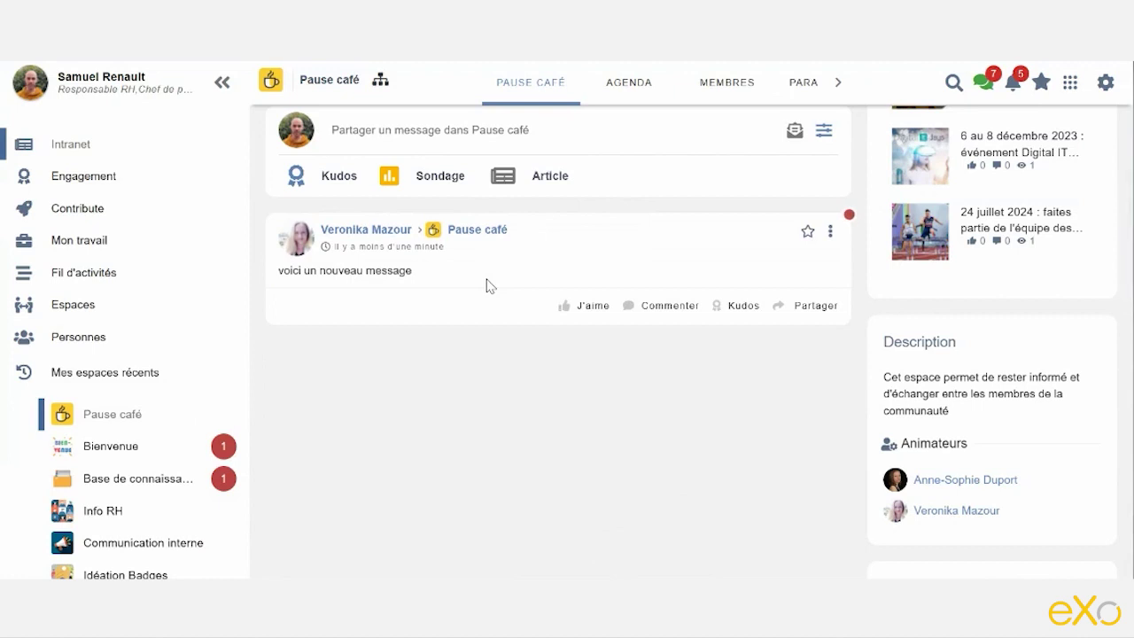
Open the general activity stream and like the unread Base de connaissances post asking for help with a Twitter engagement programme
left_click(138, 270)
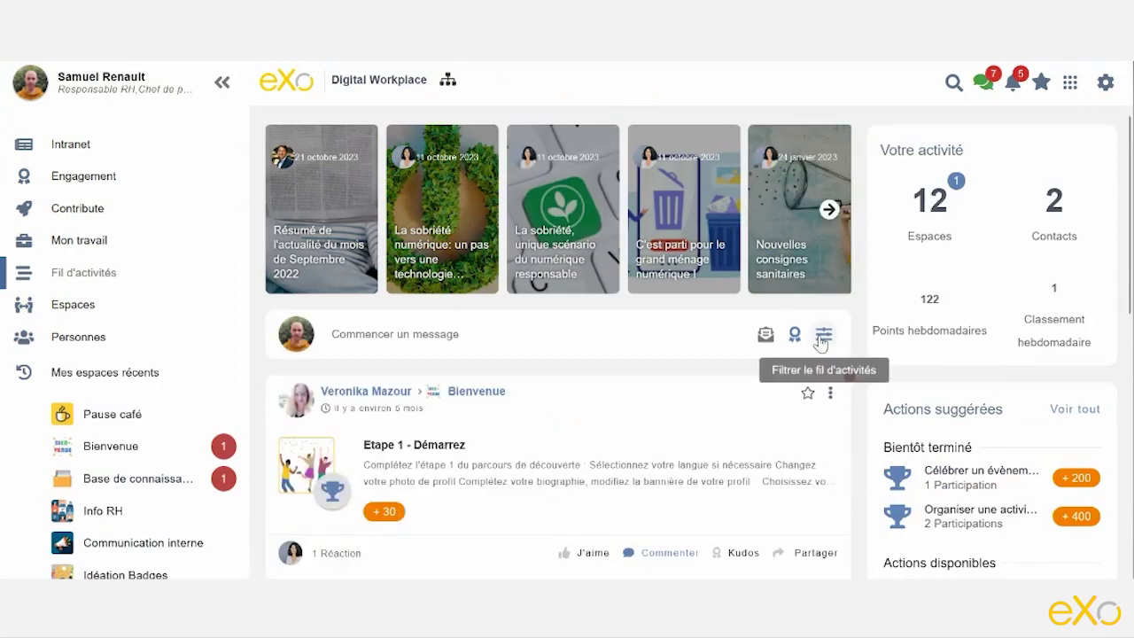
left_click(765, 335)
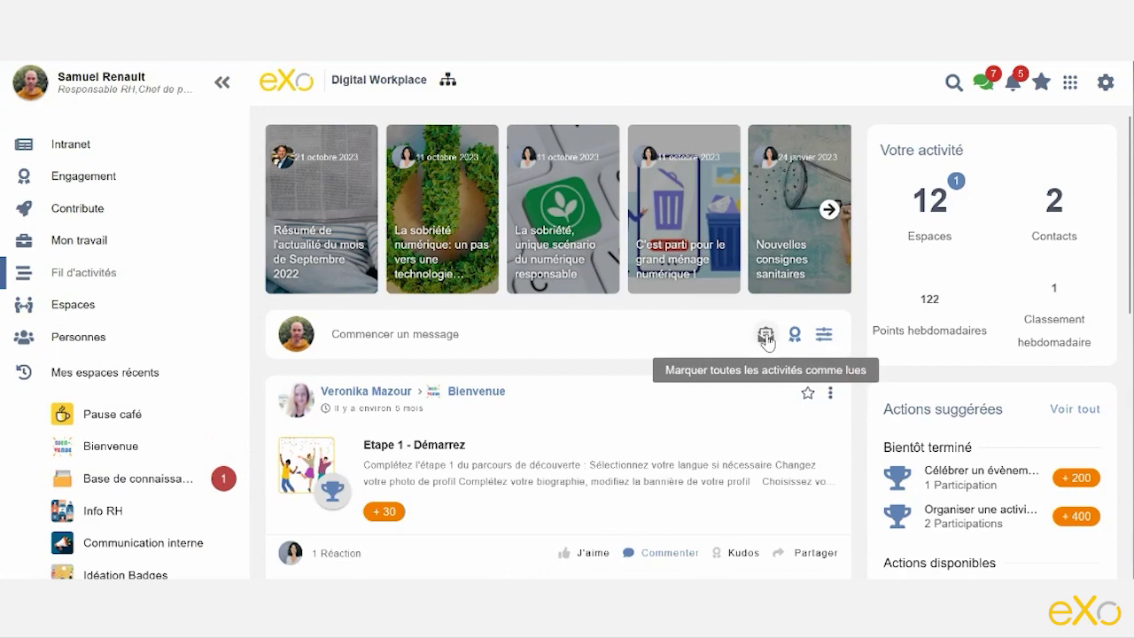
scroll(748, 389, "down", 3)
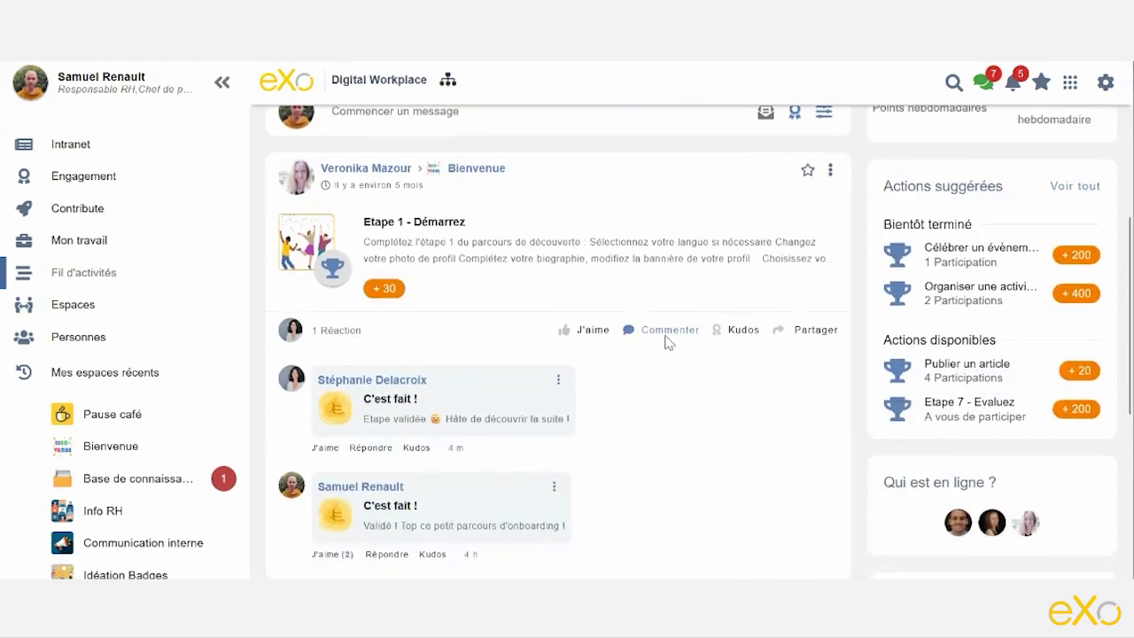
scroll(510, 257, "down", 5)
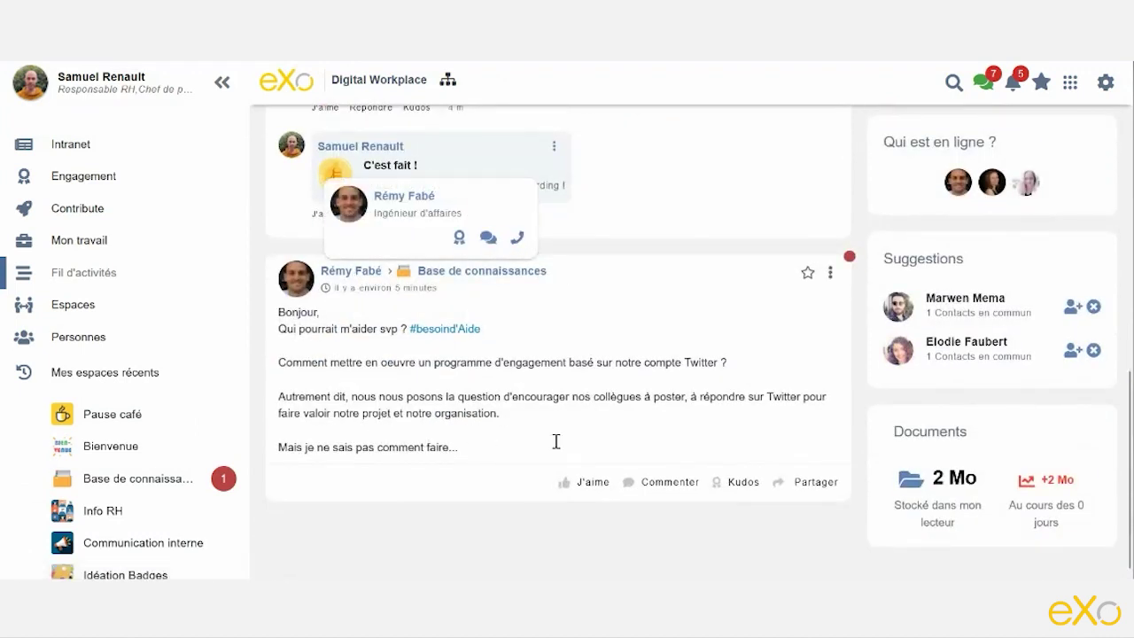
left_click(578, 488)
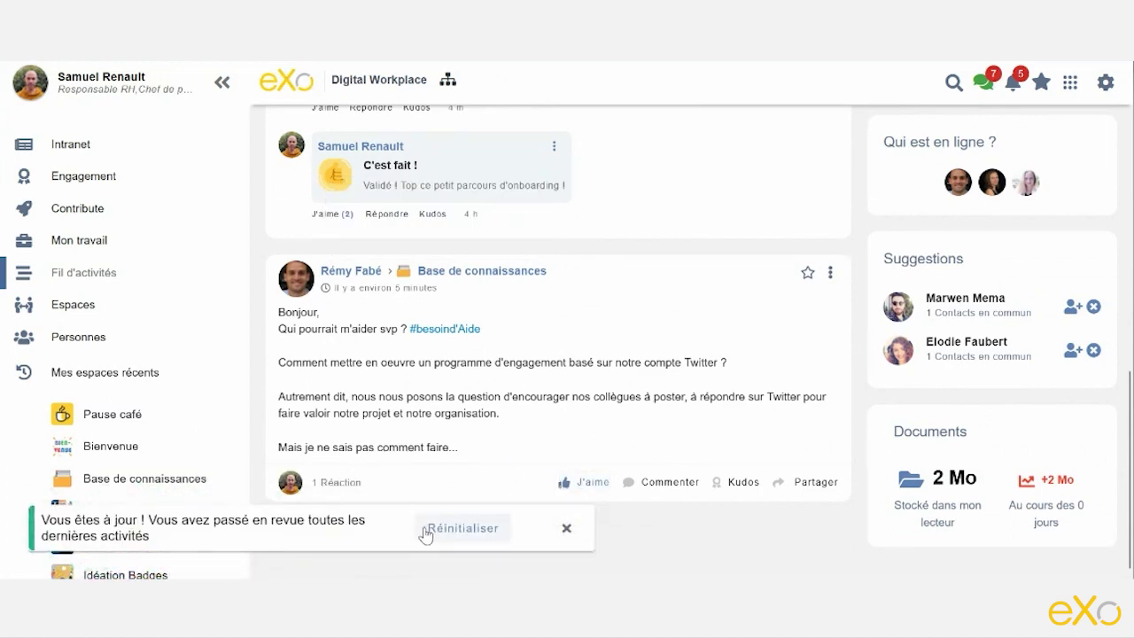
Reset the unread filter so the stream shows all activities, and browse the posts
left_click(425, 529)
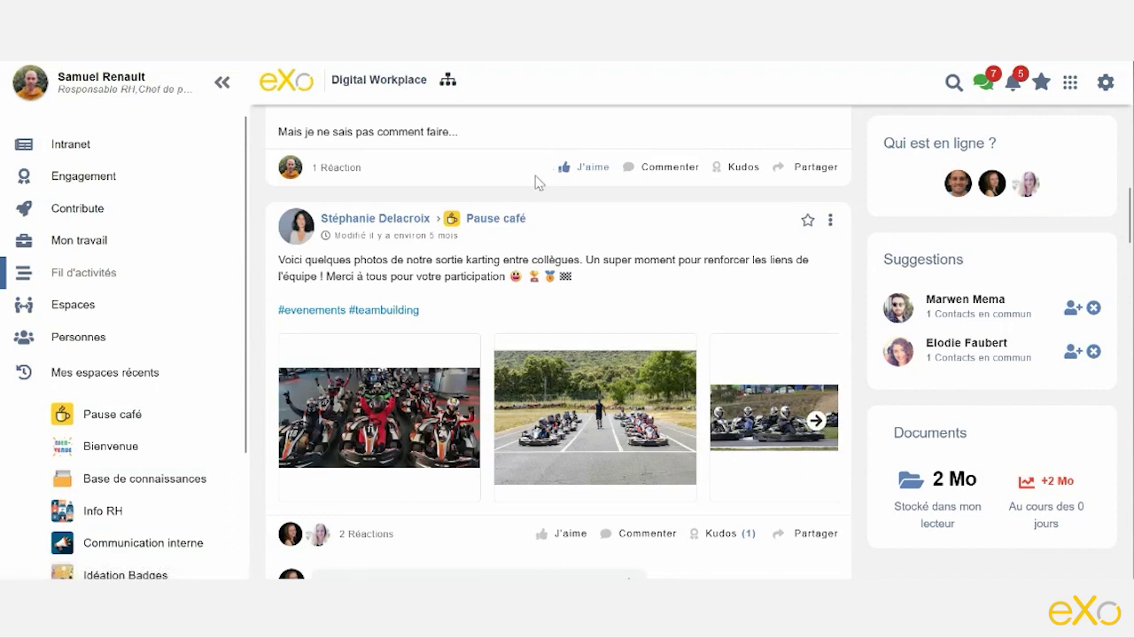
mouse_move(502, 219)
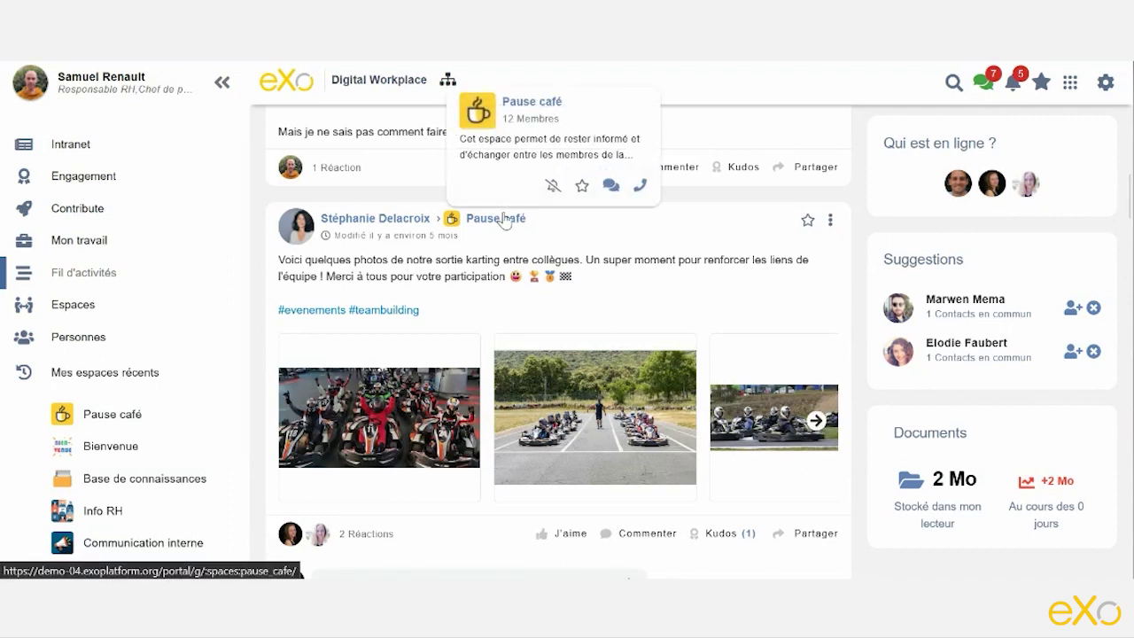
scroll(599, 253, "up", 5)
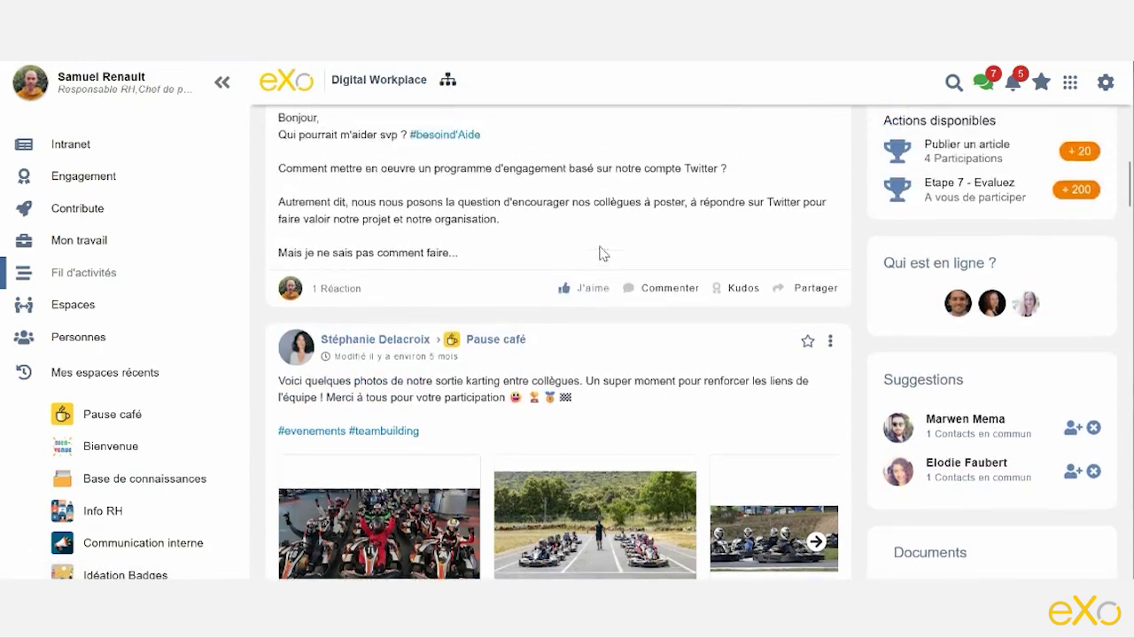
scroll(600, 292, "up", 1)
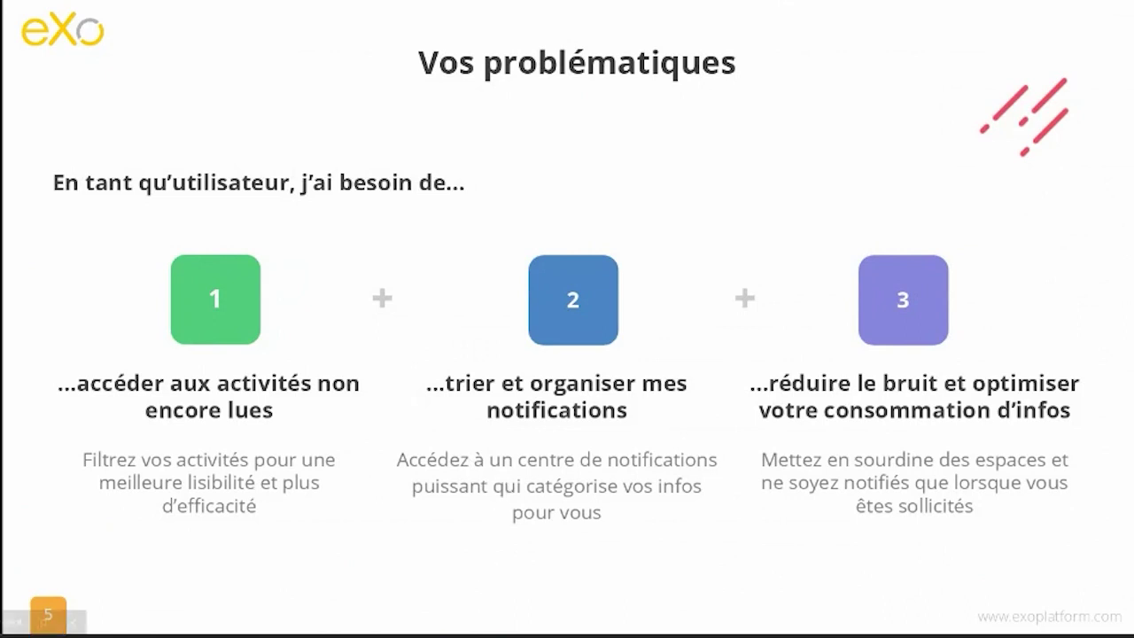
key("Right")
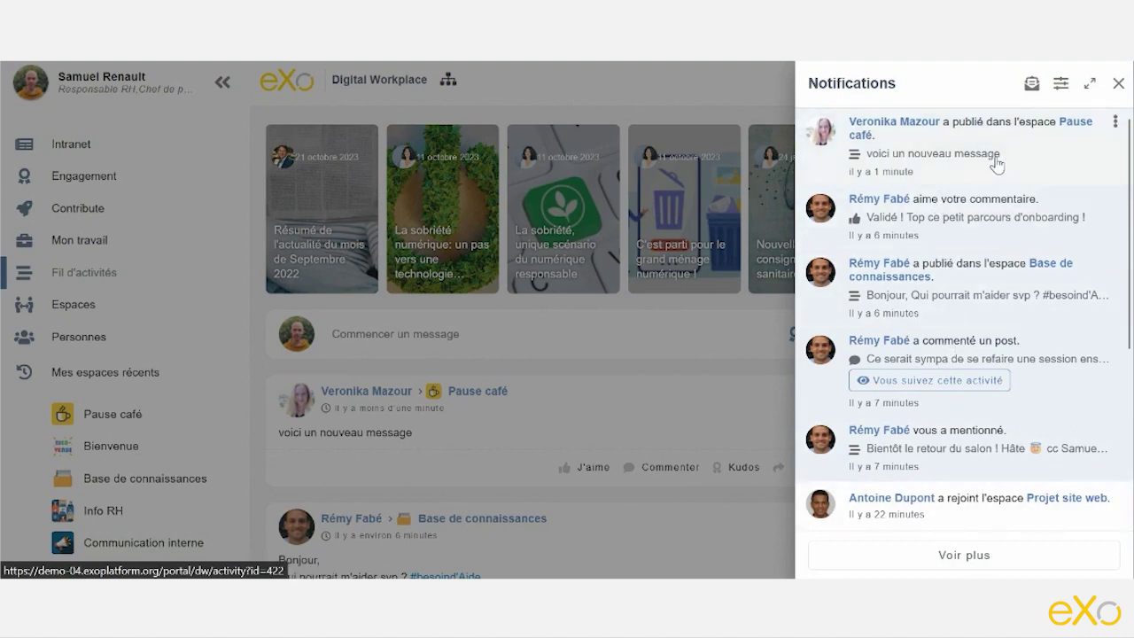
Look through the recent notifications and check the actions offered for the latest Pause café post notification
scroll(997, 357, "down", 3)
scroll(997, 357, "up", 3)
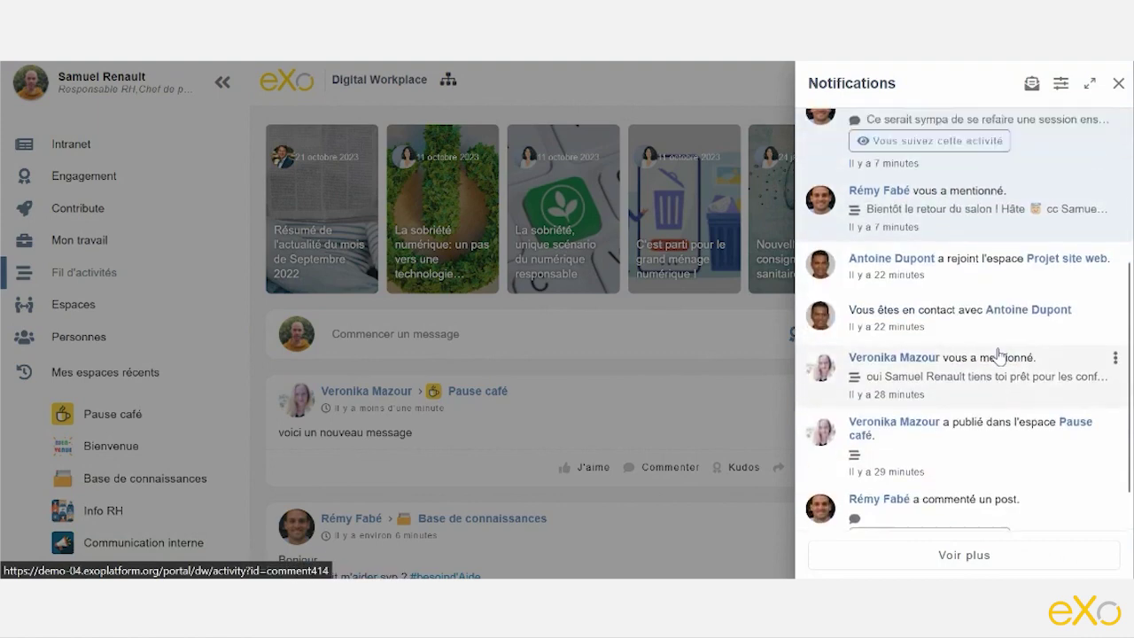
right_click(988, 144)
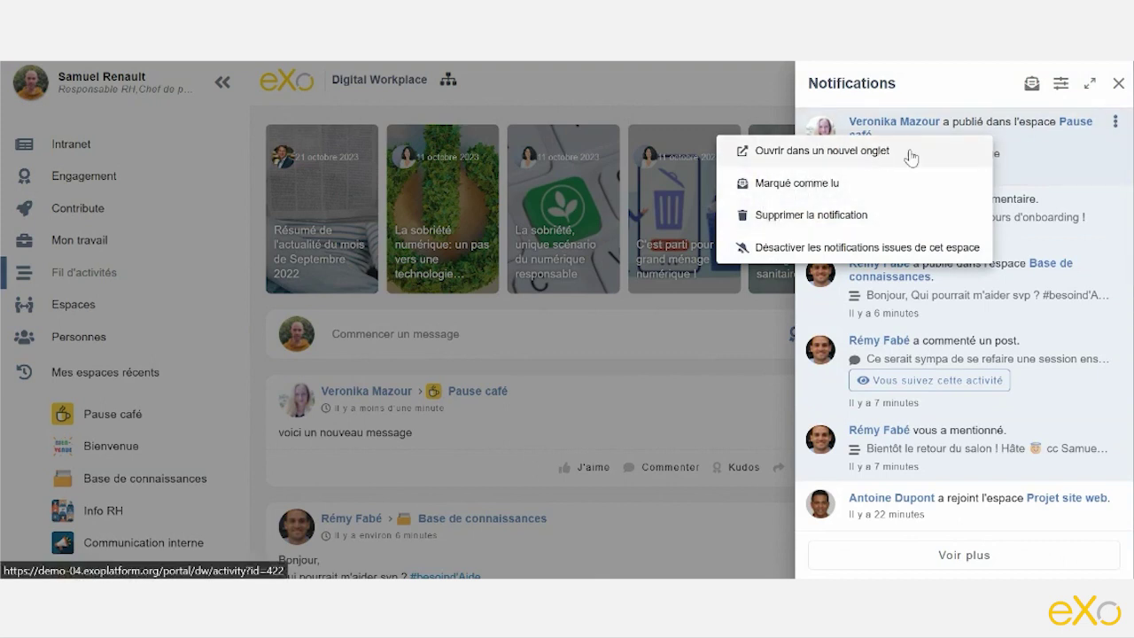
left_click(965, 91)
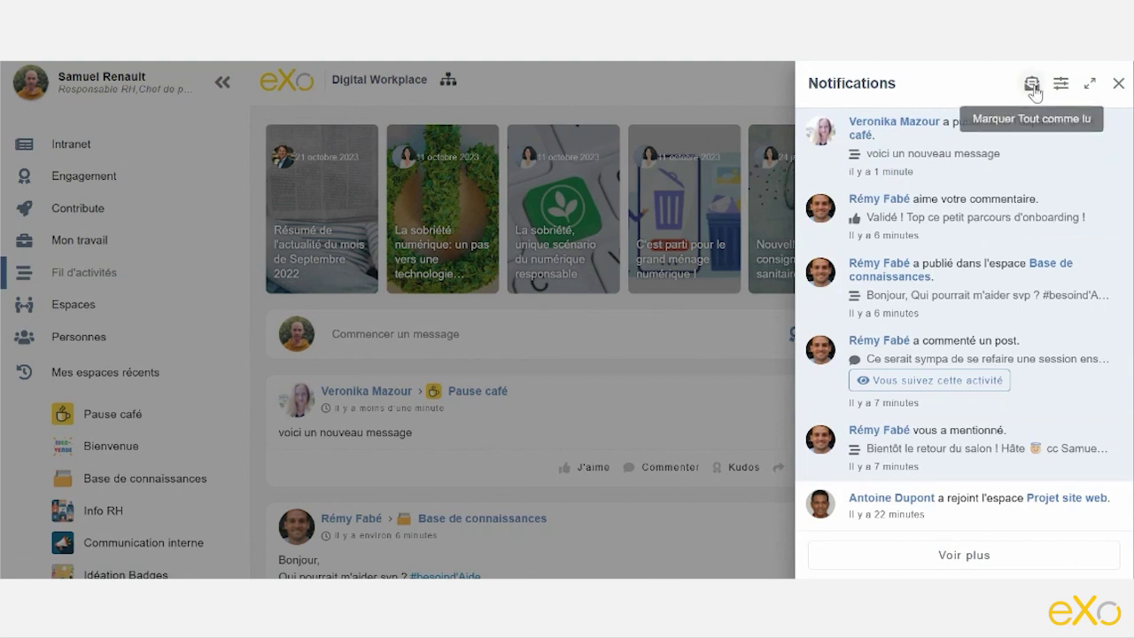
Expand the notification centre to full view and browse the Kudos and Tâches notifications
left_click(1088, 87)
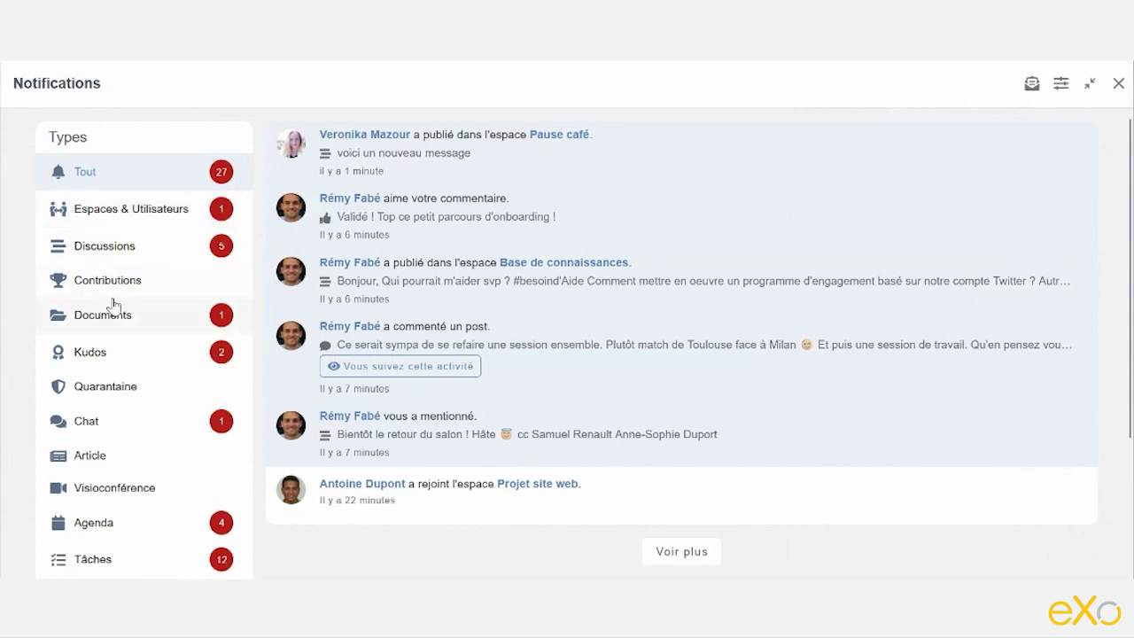
left_click(110, 355)
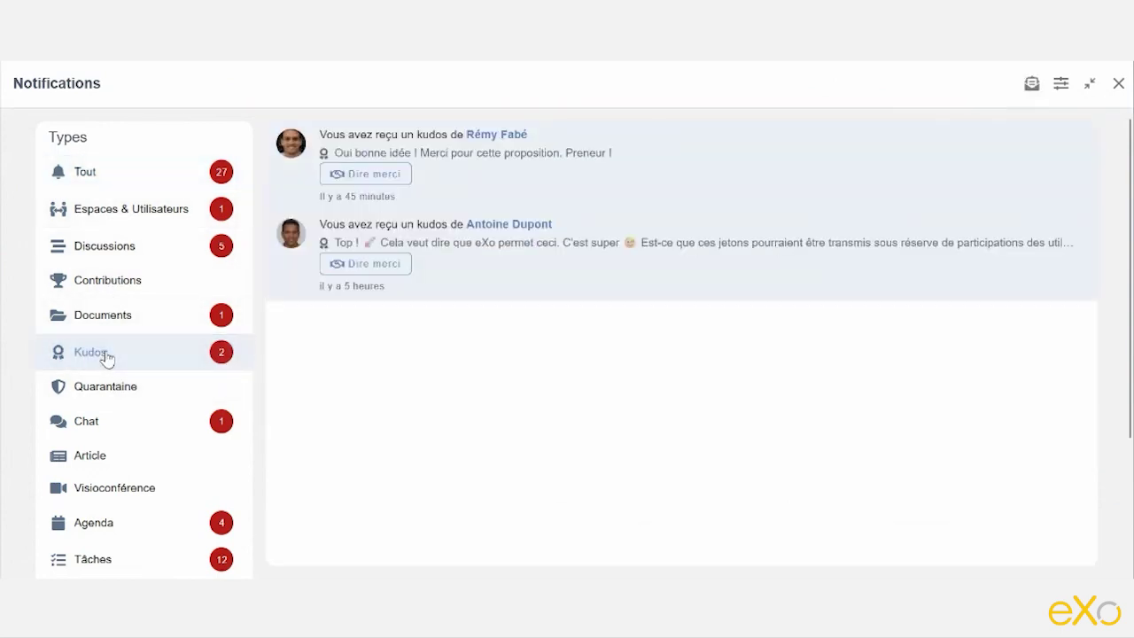
scroll(106, 357, "down", 4)
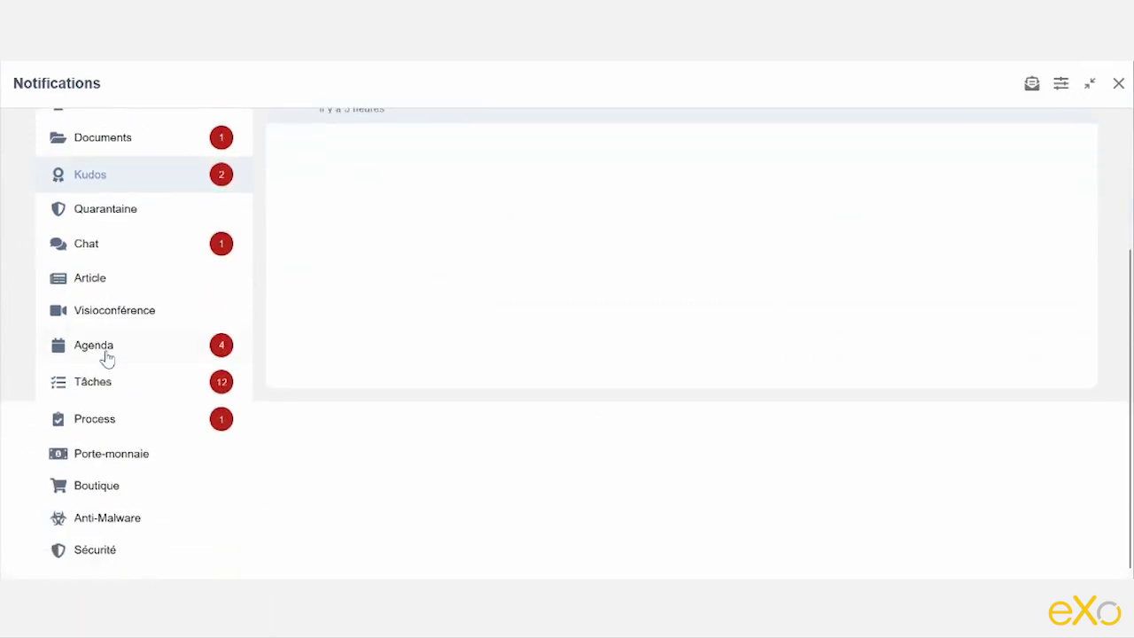
left_click(98, 380)
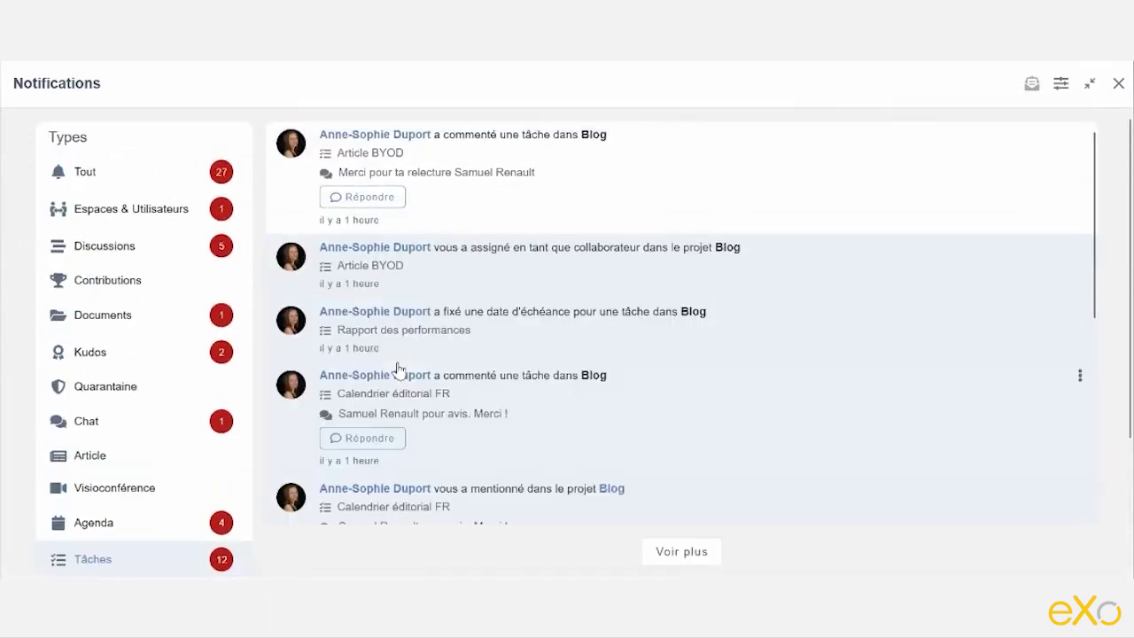
scroll(489, 253, "down", 3)
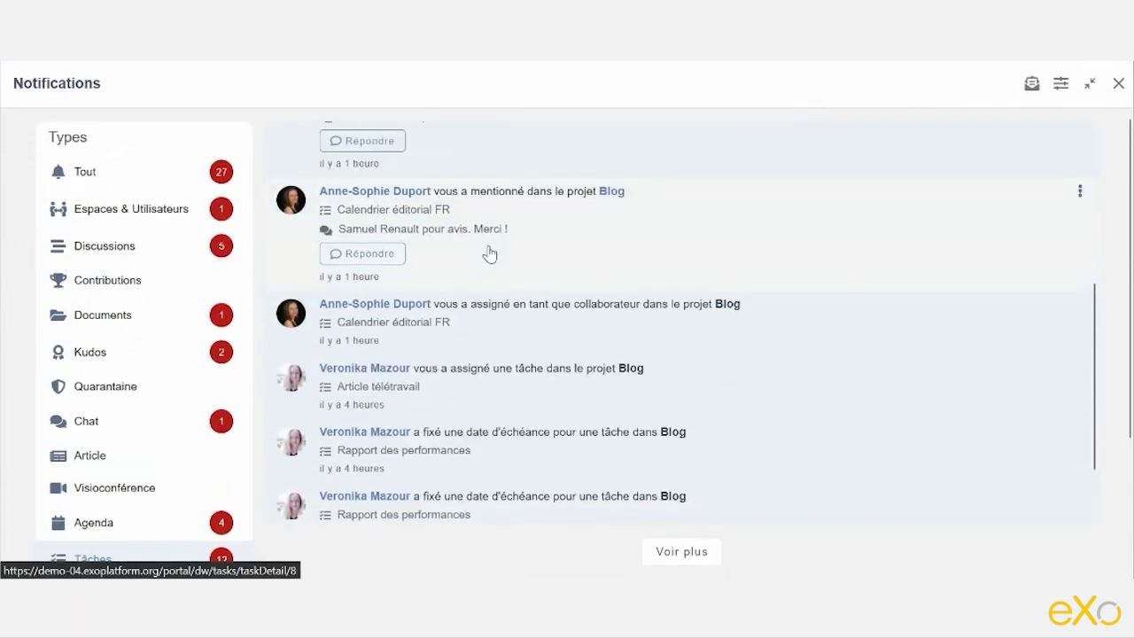
scroll(490, 254, "up", 3)
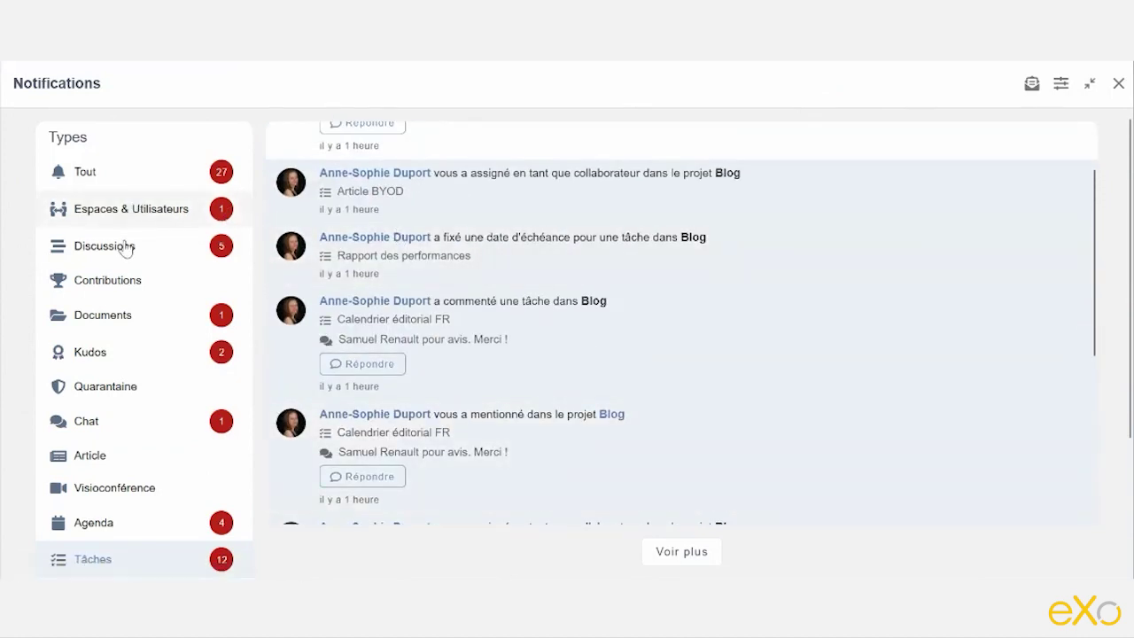
Filter the Discussions notifications to unread ones only and mark the notification about the liked comment as read
left_click(164, 253)
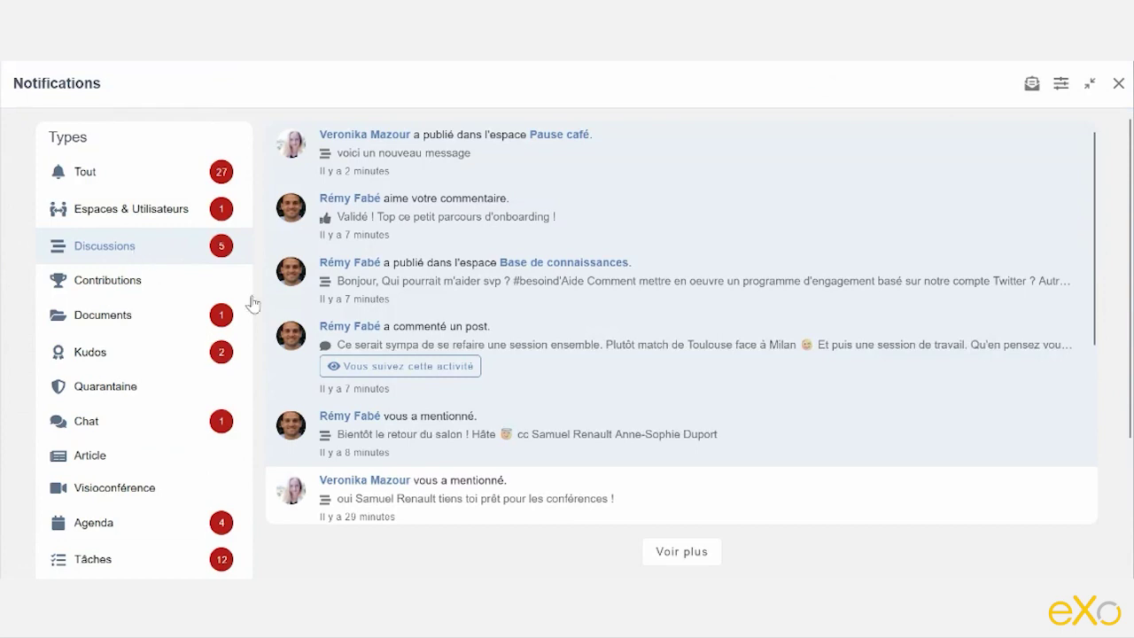
scroll(407, 472, "down", 3)
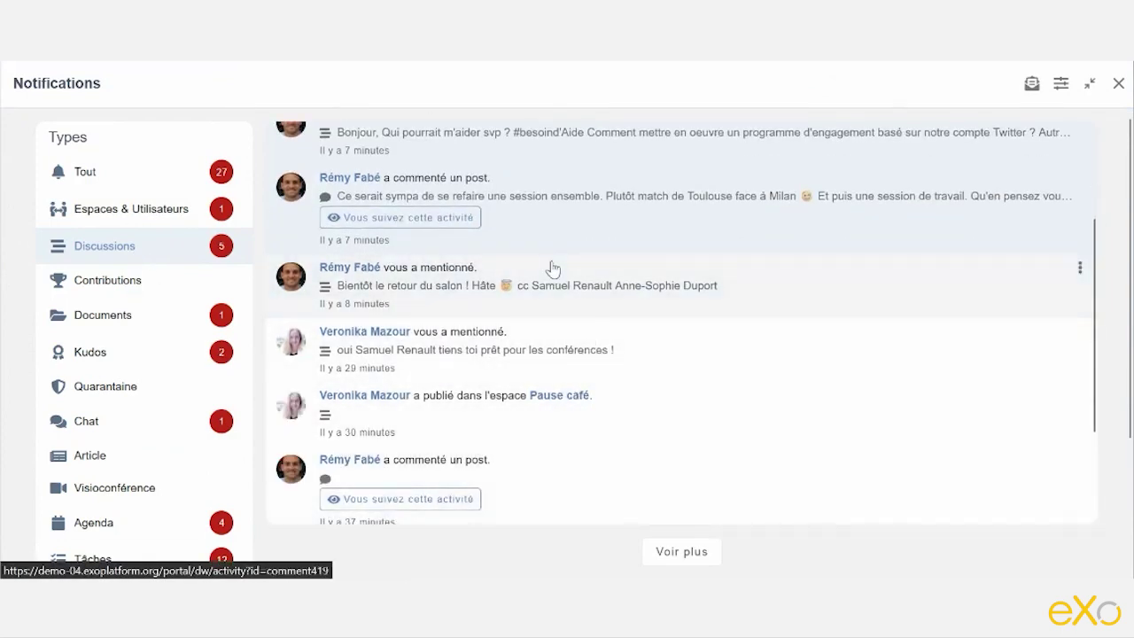
scroll(549, 266, "up", 3)
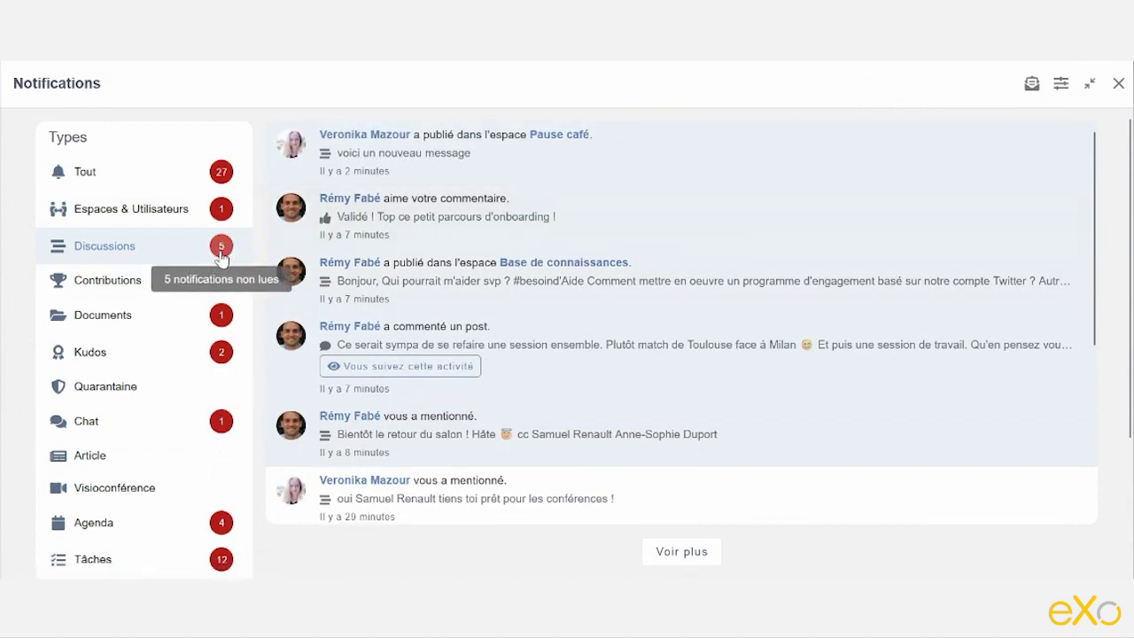
left_click(223, 248)
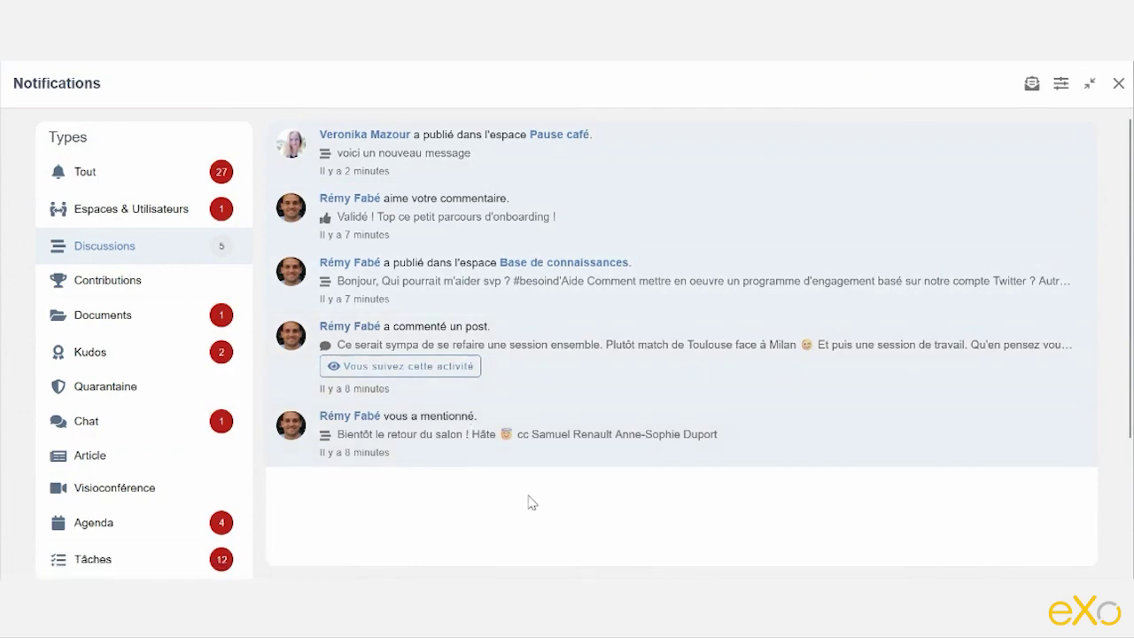
right_click(590, 243)
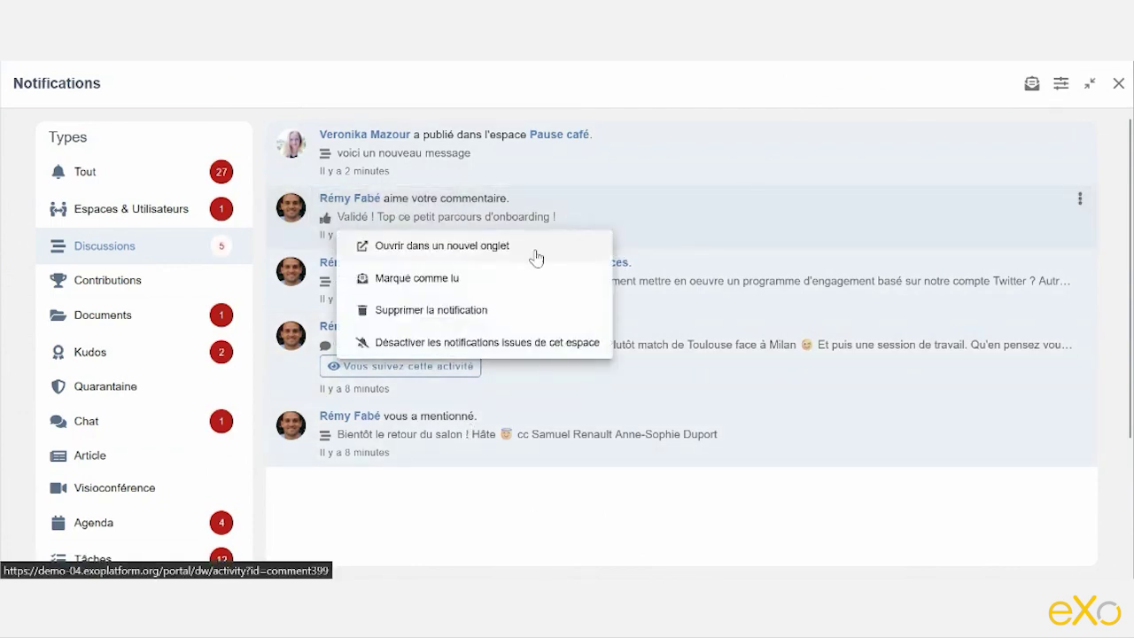
left_click(515, 282)
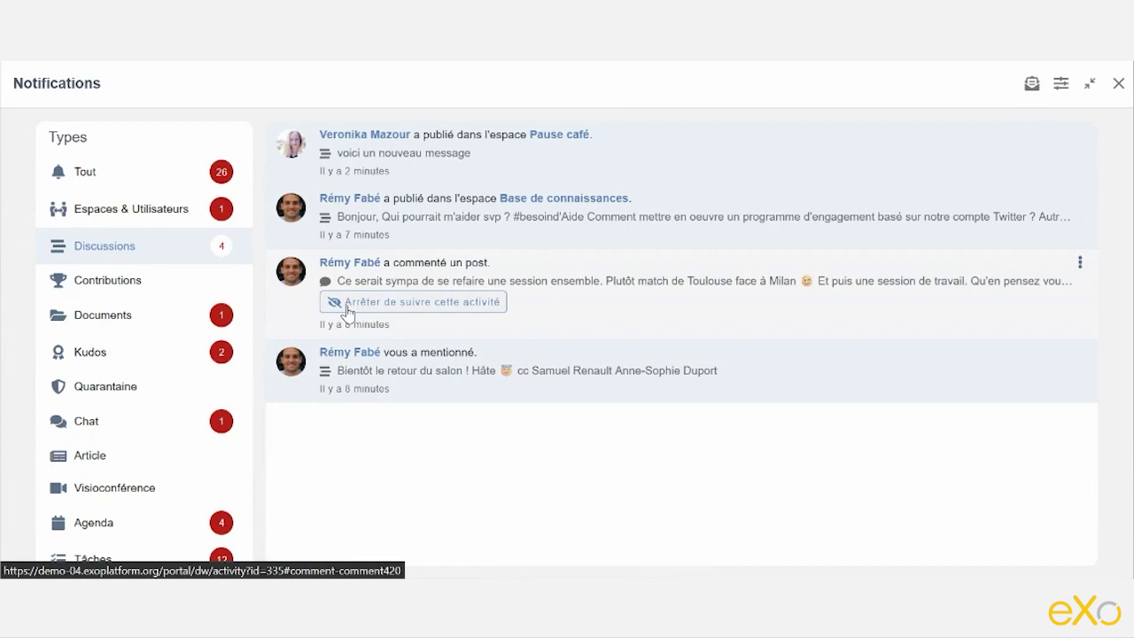
Show both read and unread Discussions notifications and look through the list
left_click(134, 251)
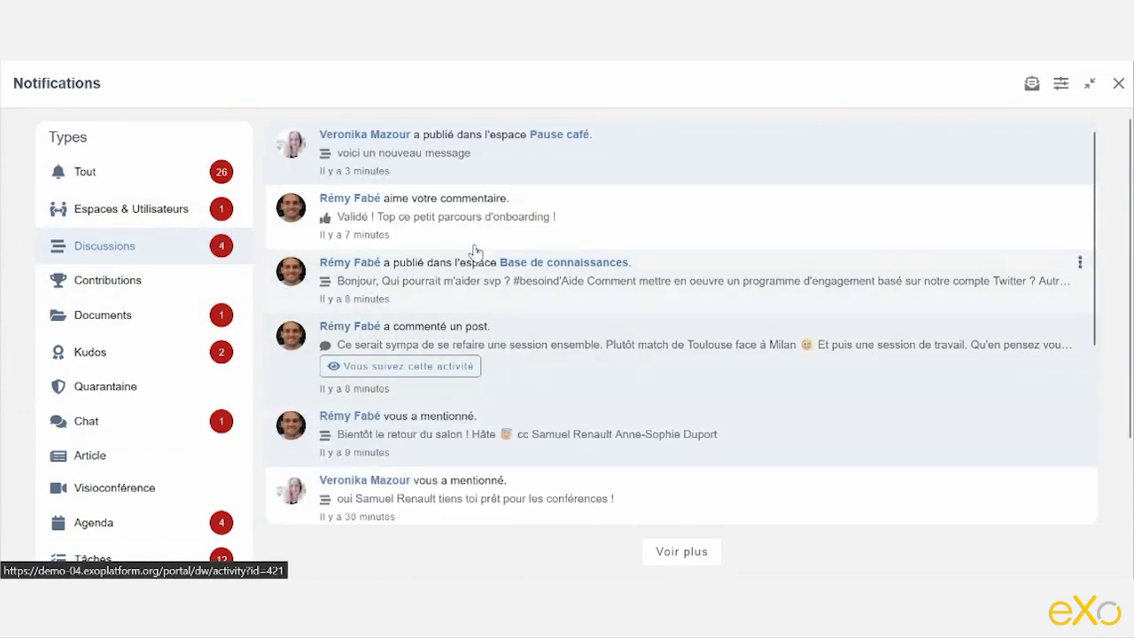
scroll(473, 256, "down", 5)
scroll(420, 333, "up", 4)
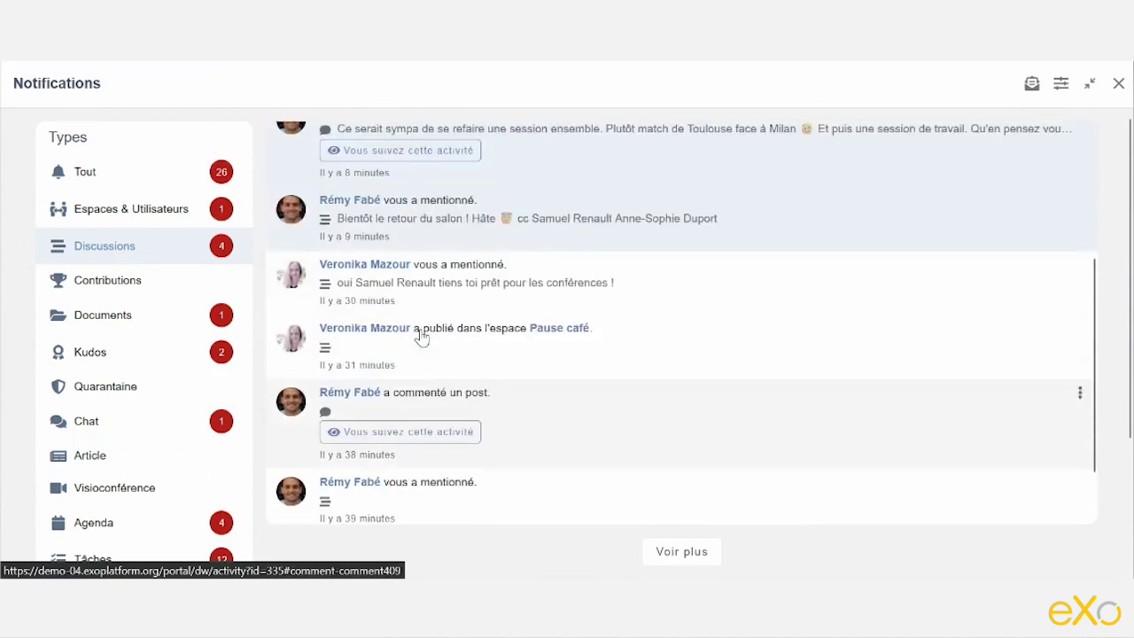
Check the quick actions on the Tâches and Kudos notifications, and close the notification centre
scroll(116, 397, "down", 2)
left_click(102, 380)
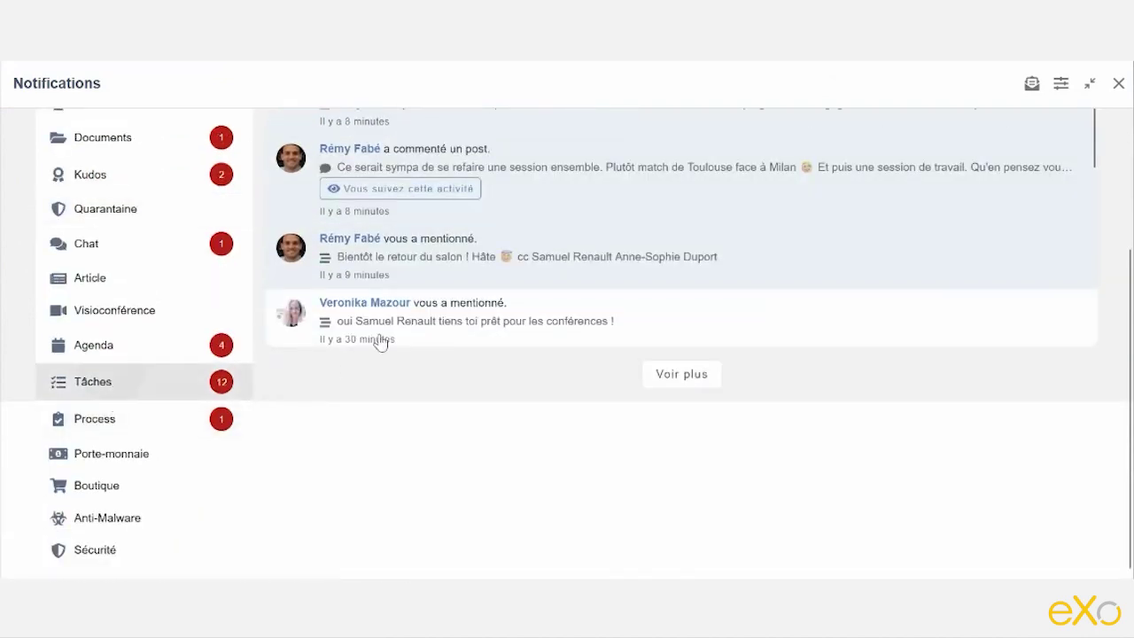
scroll(574, 289, "up", 2)
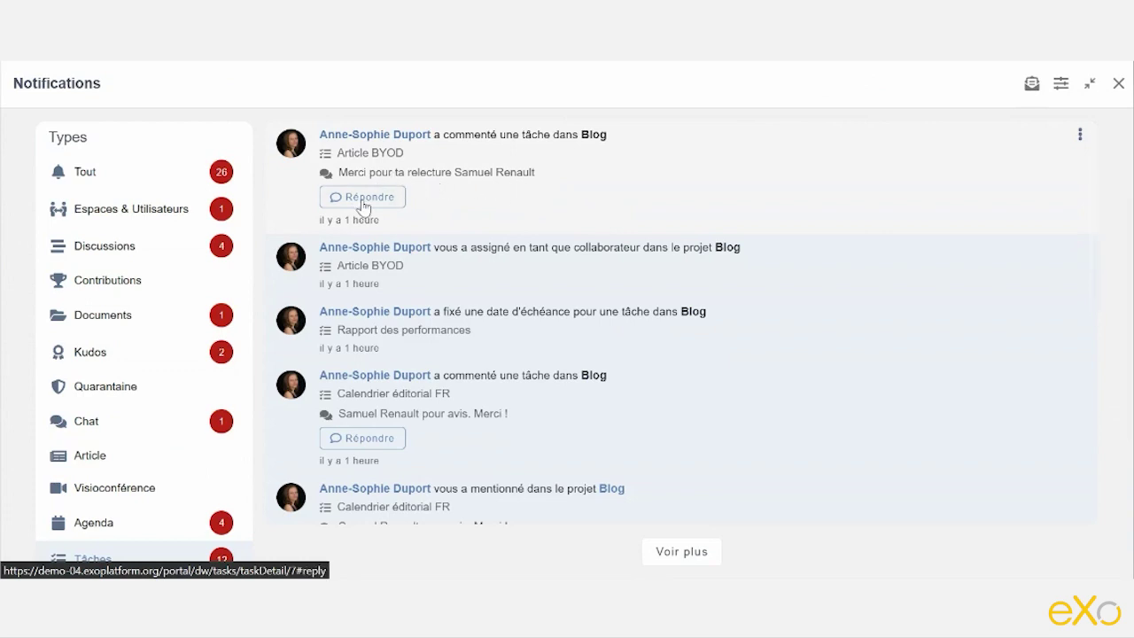
left_click(158, 353)
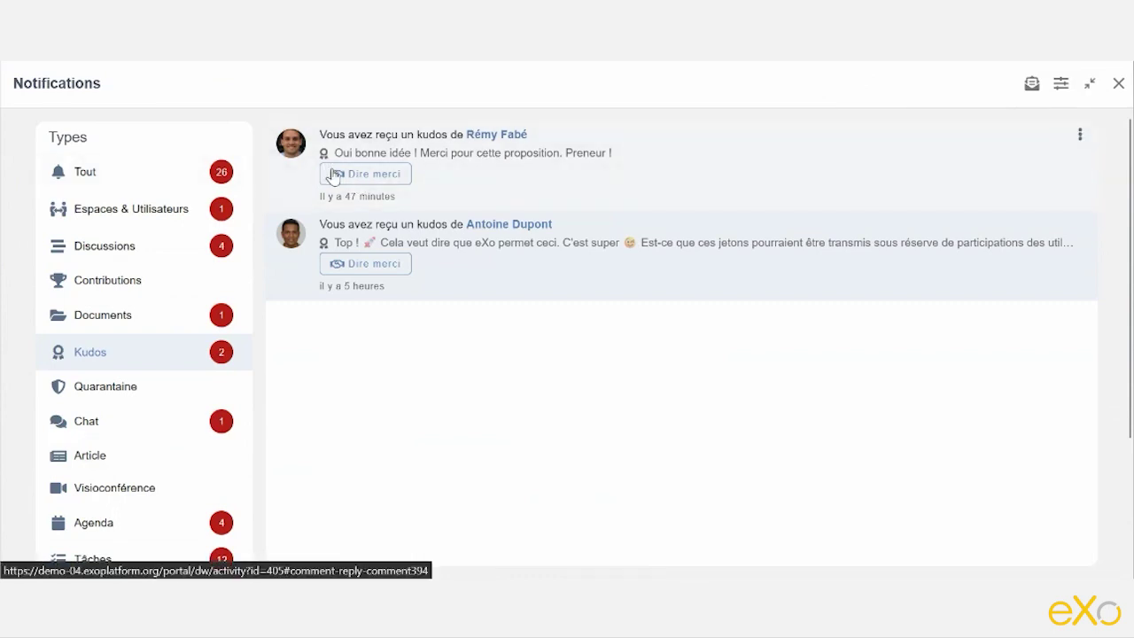
left_click(1120, 84)
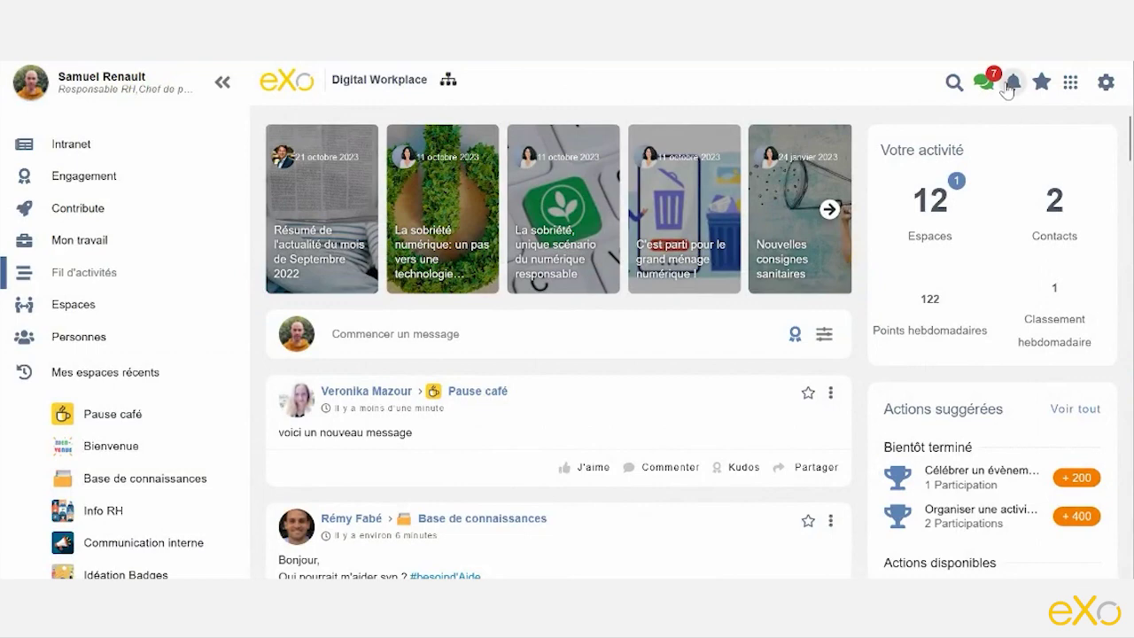
Mute the Pause café space's notifications from its new-message notification, and close the notification list
left_click(1009, 84)
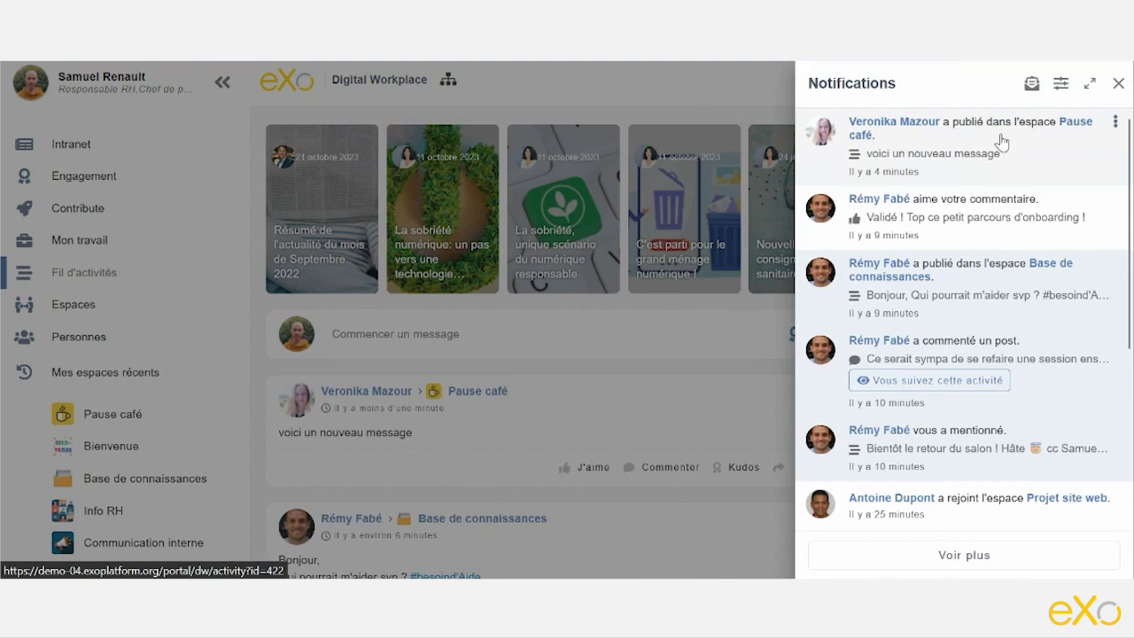
right_click(1026, 156)
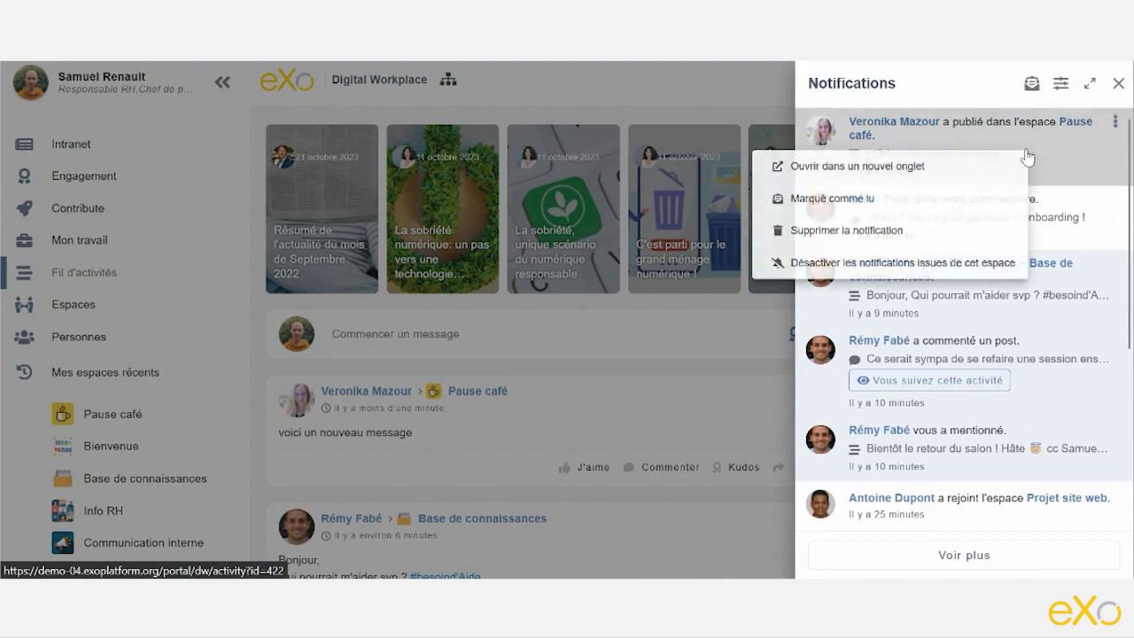
left_click(869, 263)
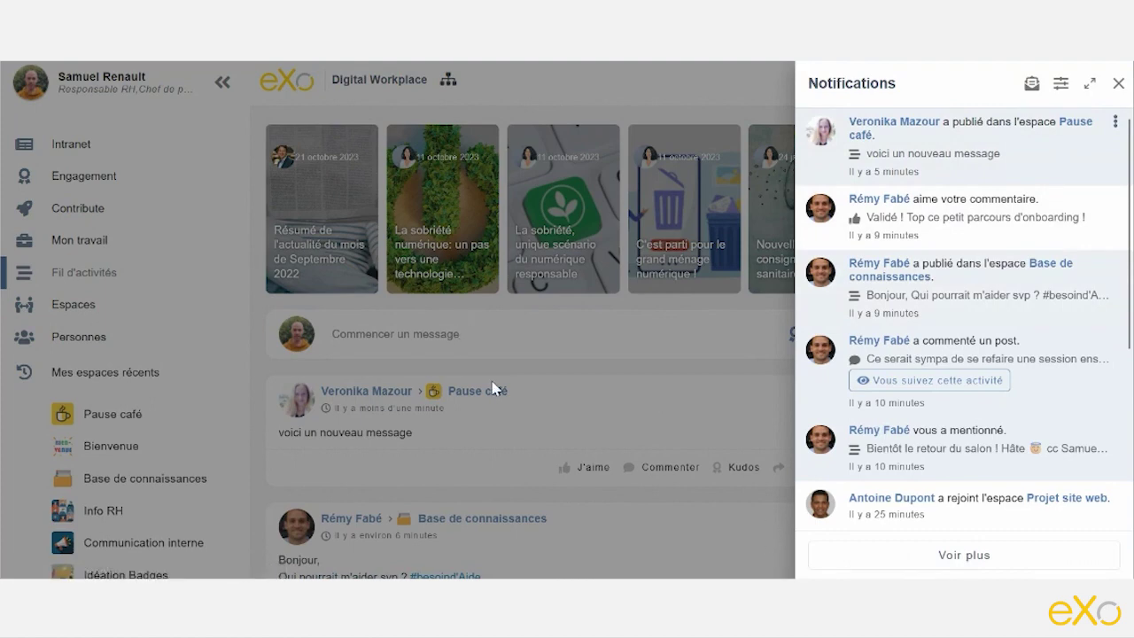
left_click(546, 369)
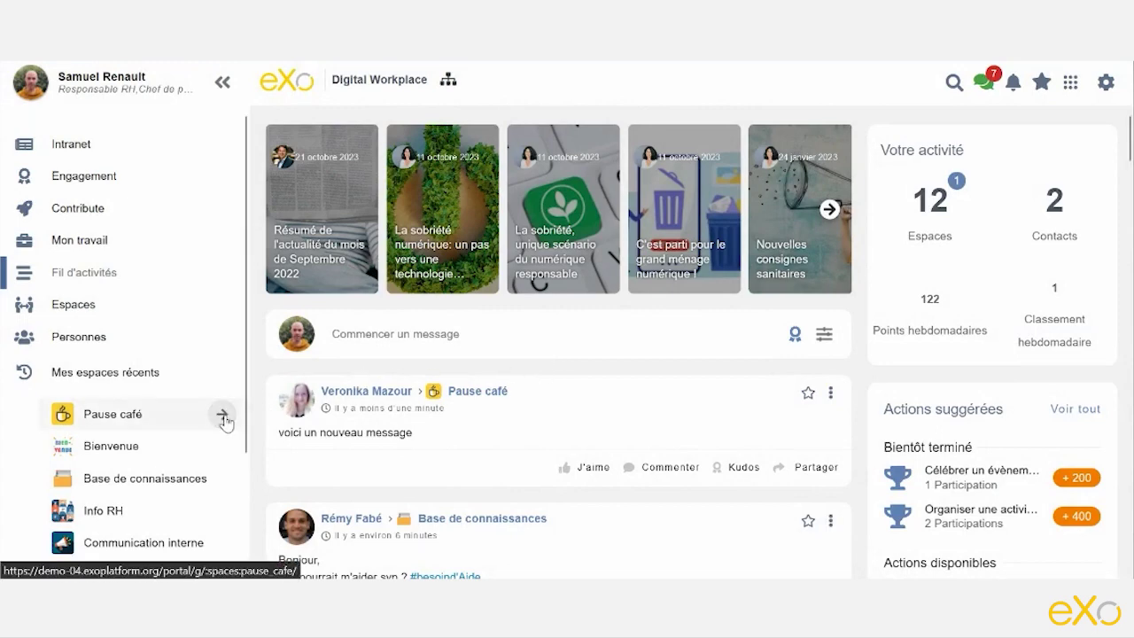
Check the notification status of the Pause café space and mute the notifications of the Base de connaissances space
left_click(223, 416)
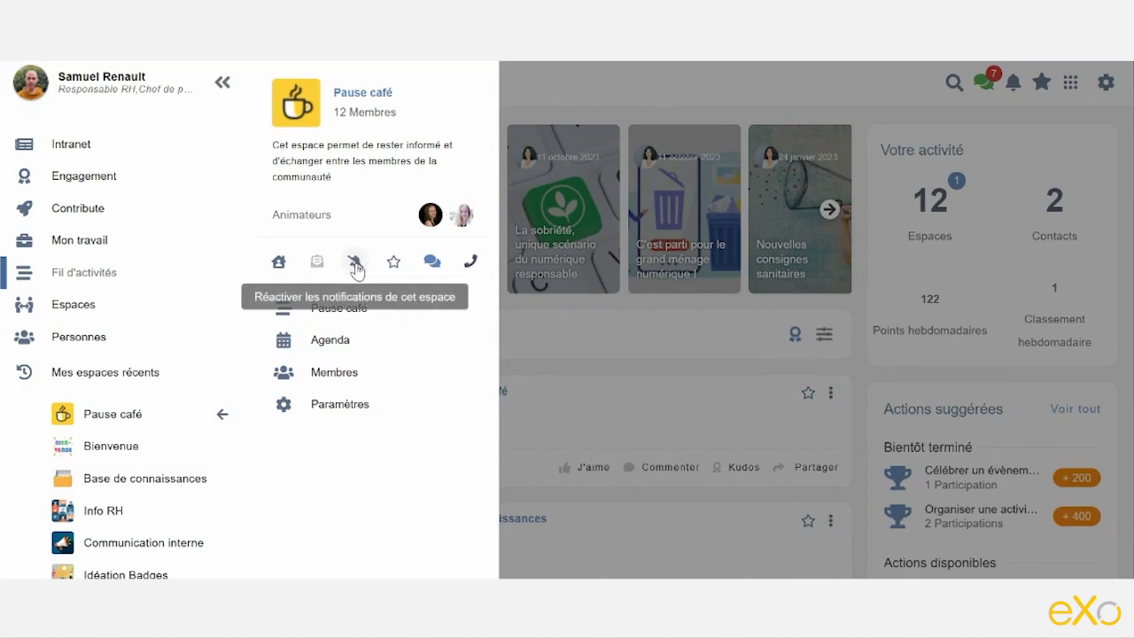
mouse_move(215, 459)
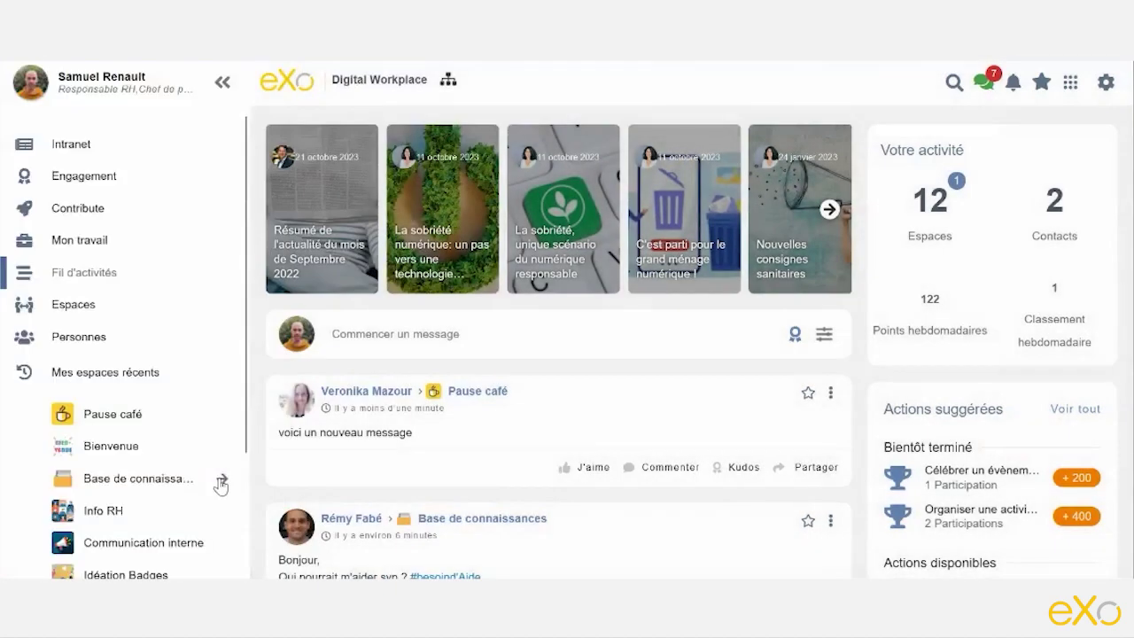
left_click(221, 480)
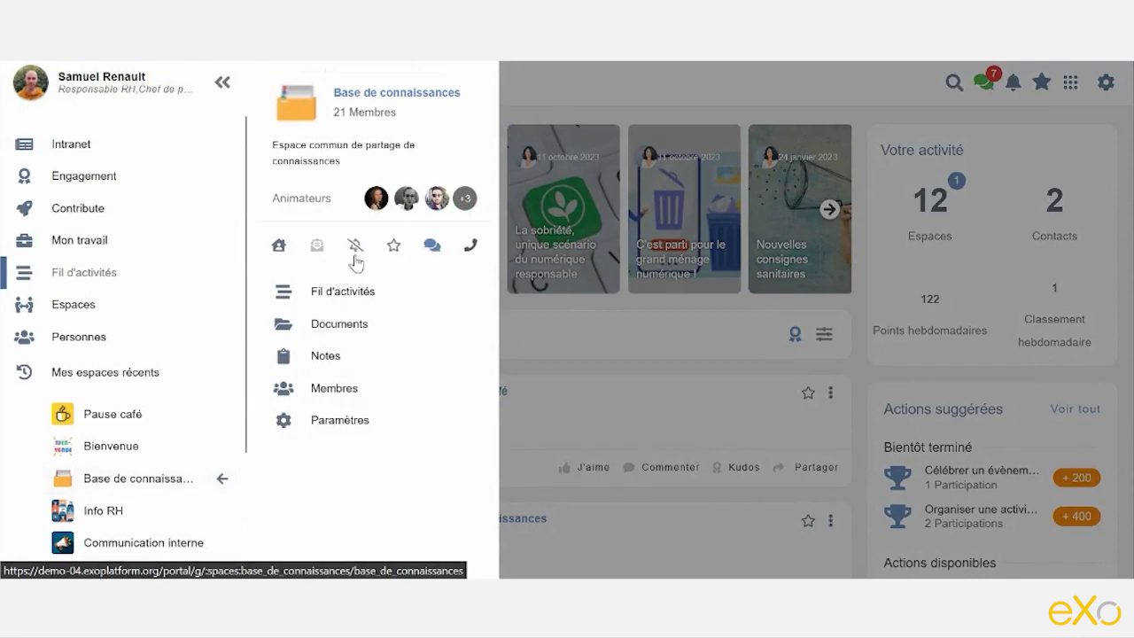
left_click(355, 250)
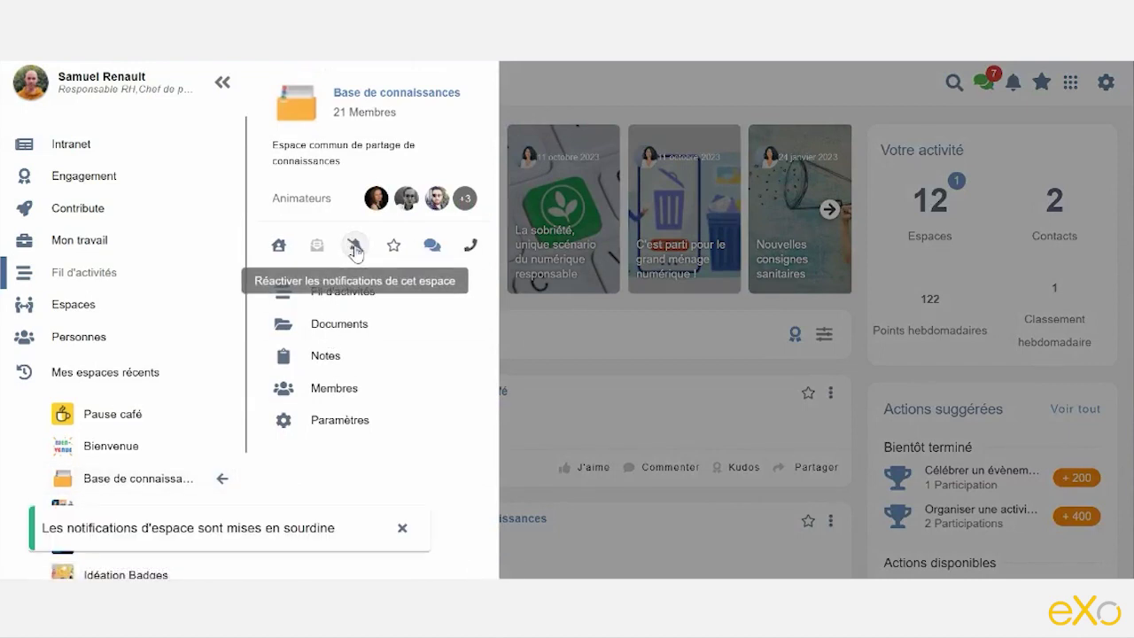
Dismiss the confirmation message, go to the personal settings and open the list of muted spaces for editing
mouse_move(168, 323)
scroll(166, 321, "down", 3)
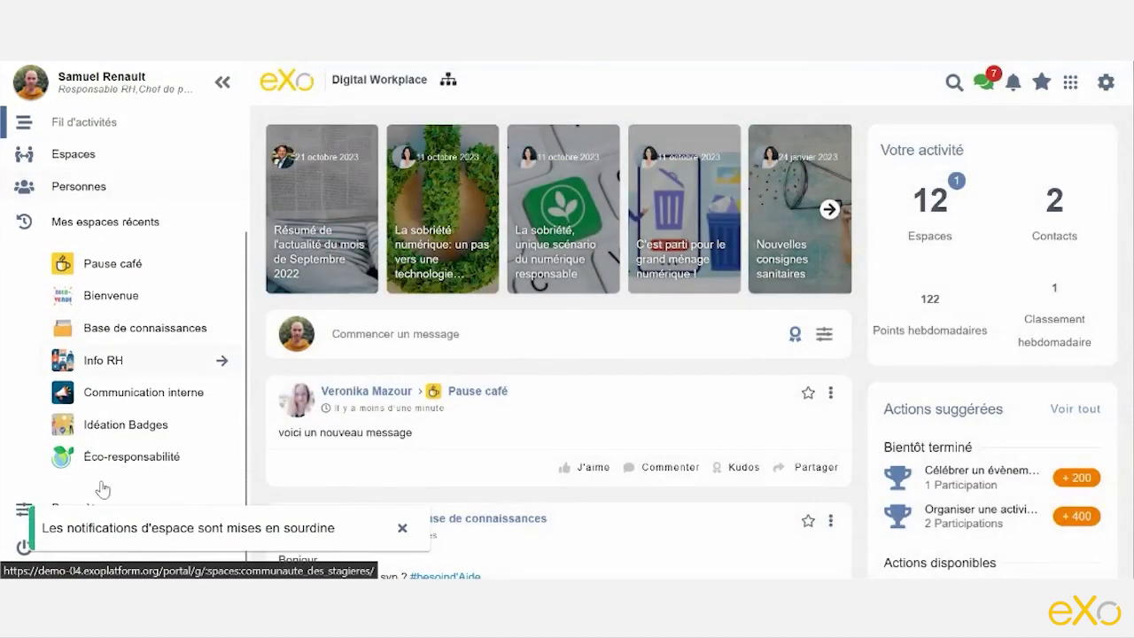
left_click(401, 529)
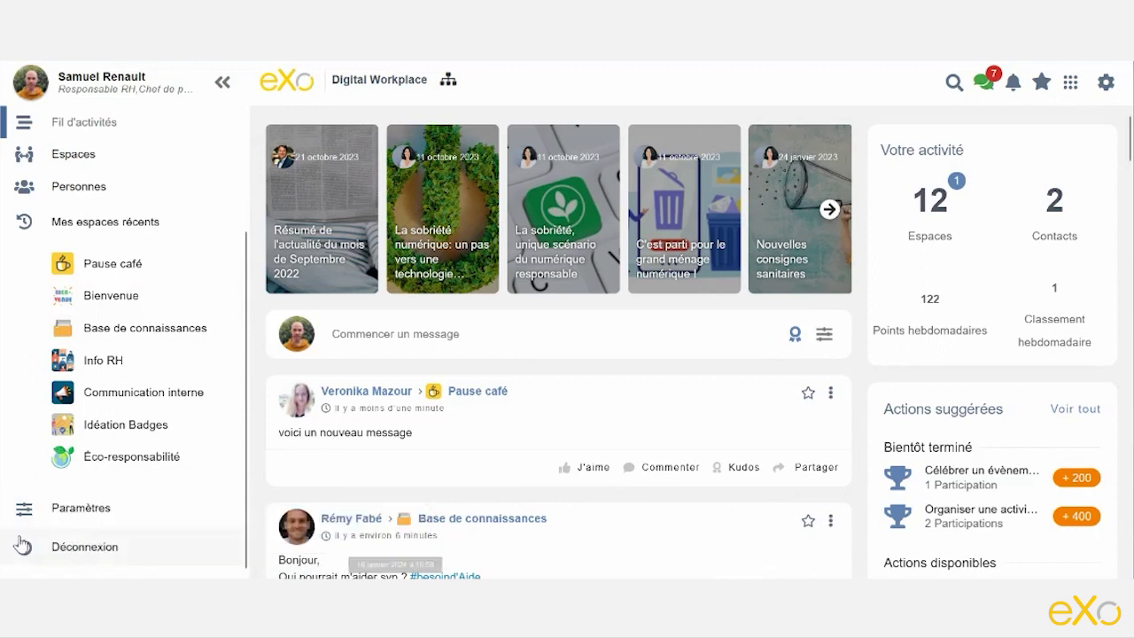
left_click(99, 522)
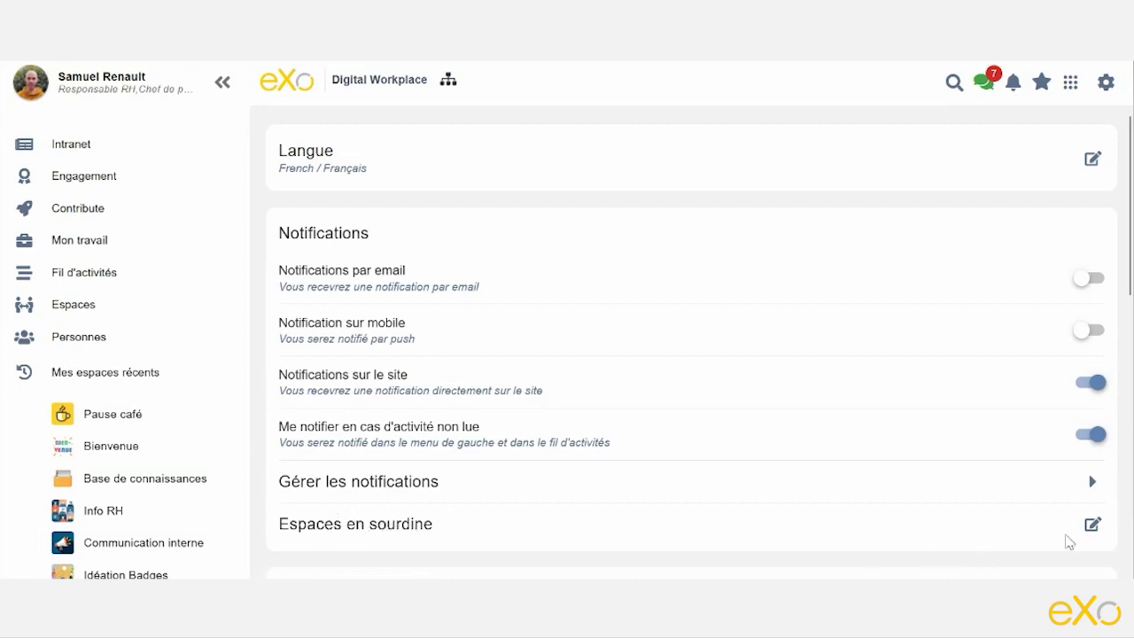
left_click(1092, 524)
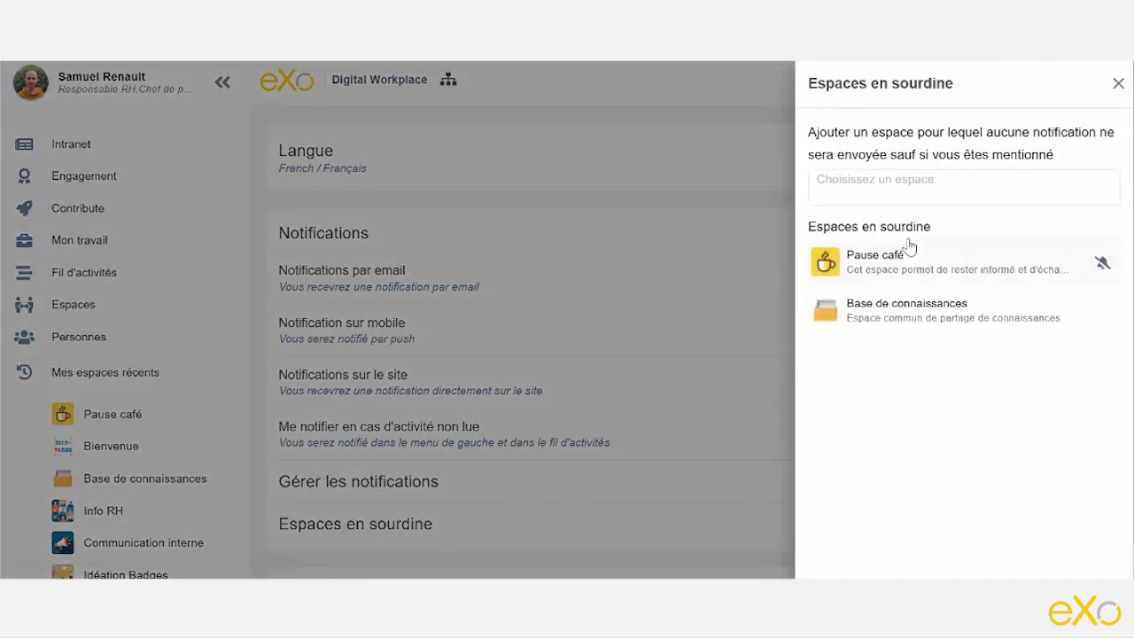
Add Bienvenue to the muted spaces, reactivate the notifications of Base de connaissances, and close the muted spaces list
left_click(941, 178)
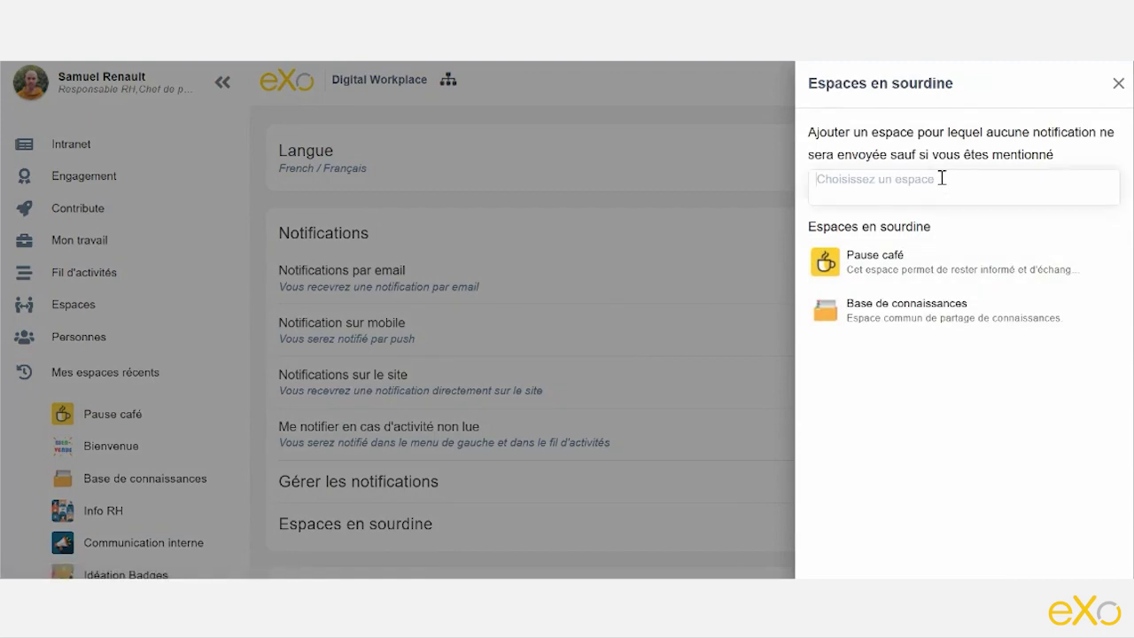
type("bue")
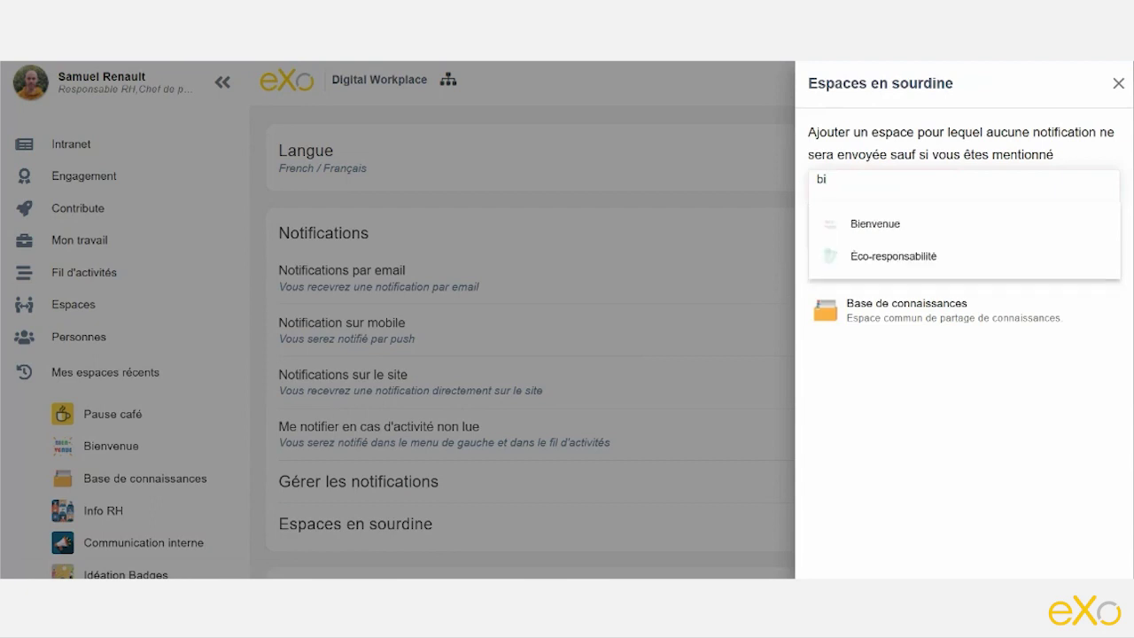
left_click(922, 225)
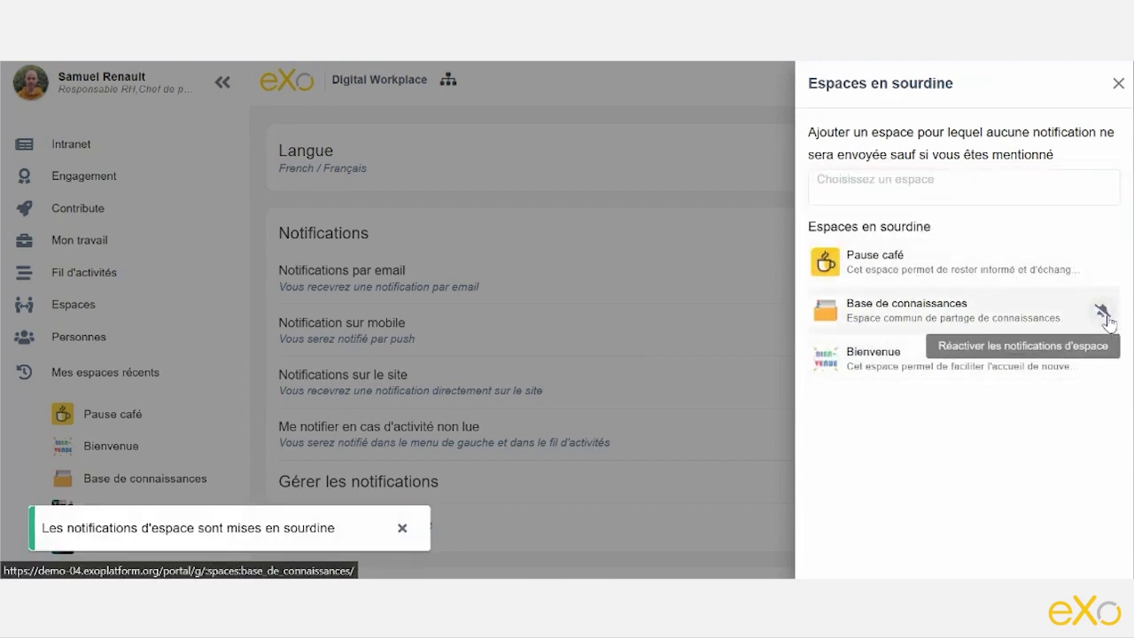
left_click(1101, 310)
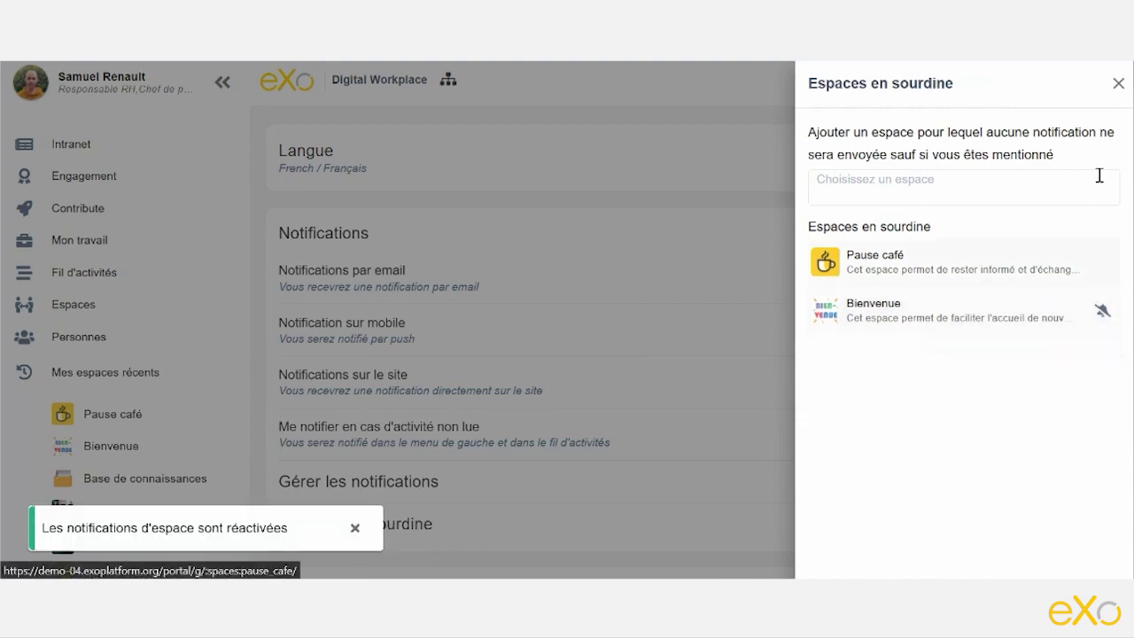
left_click(1118, 83)
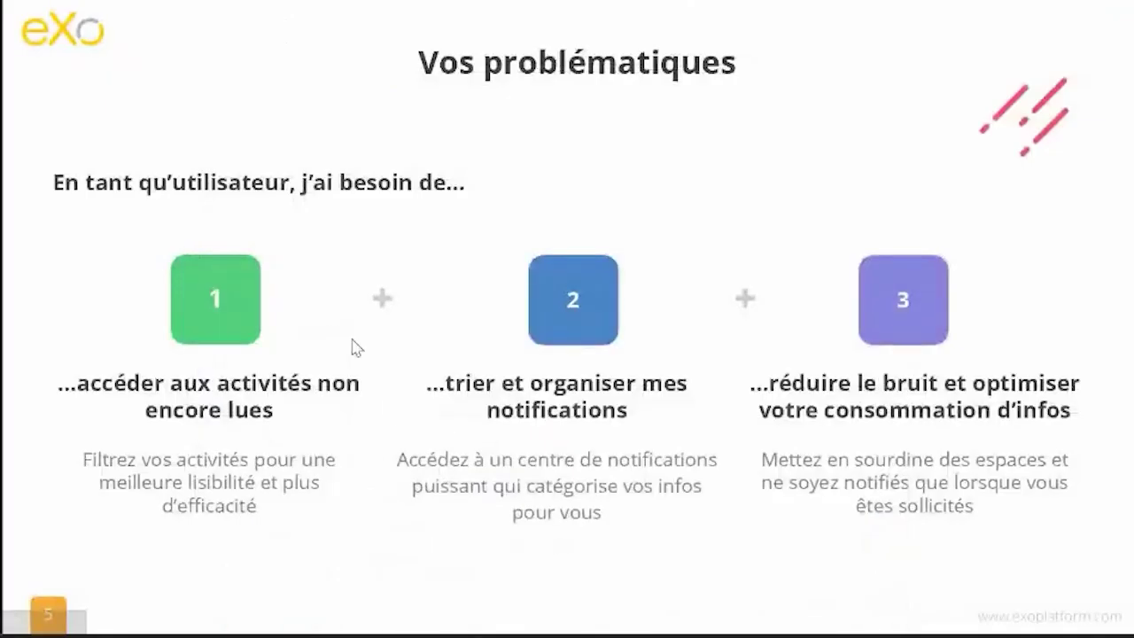
key("Right")
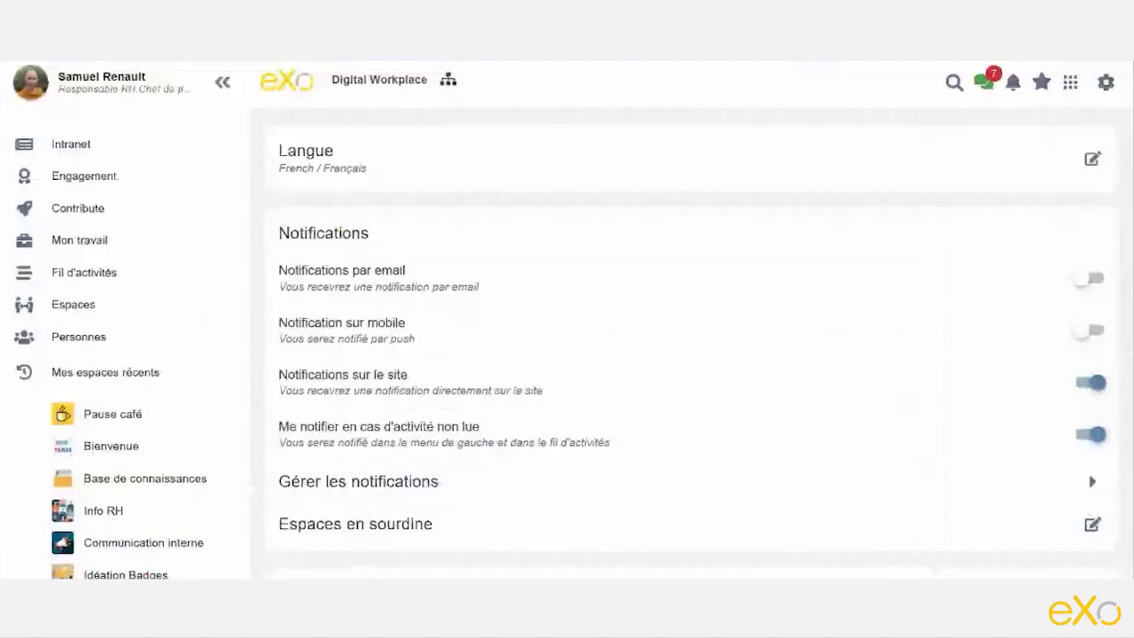
Go to the platform administration's notification settings and look over the channels authorised globally and by type
left_click(1104, 84)
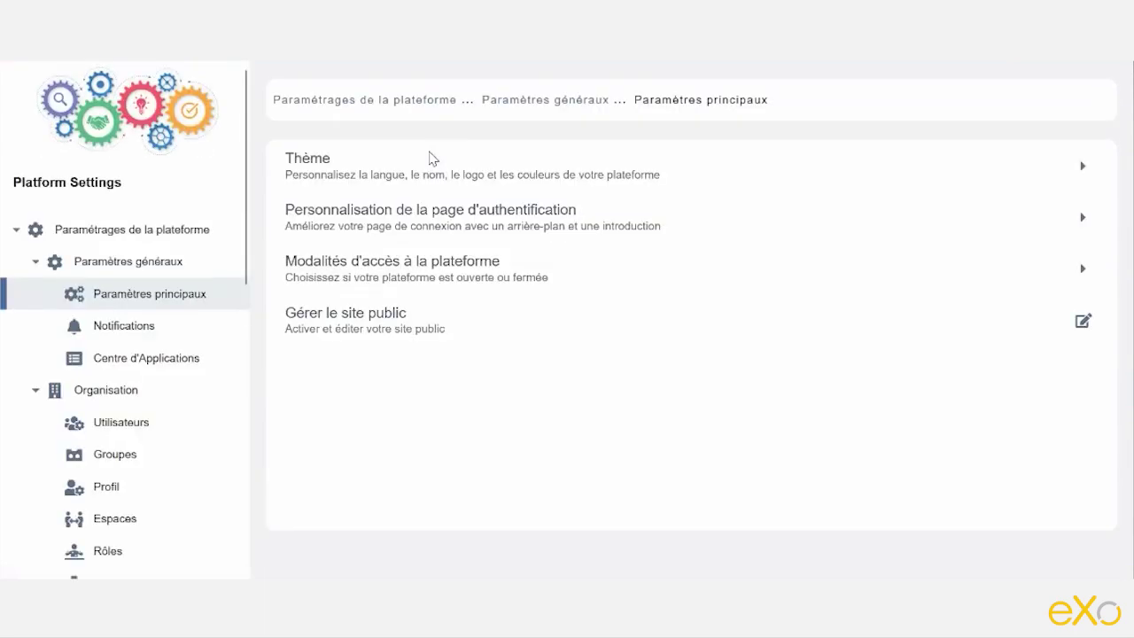
left_click(100, 335)
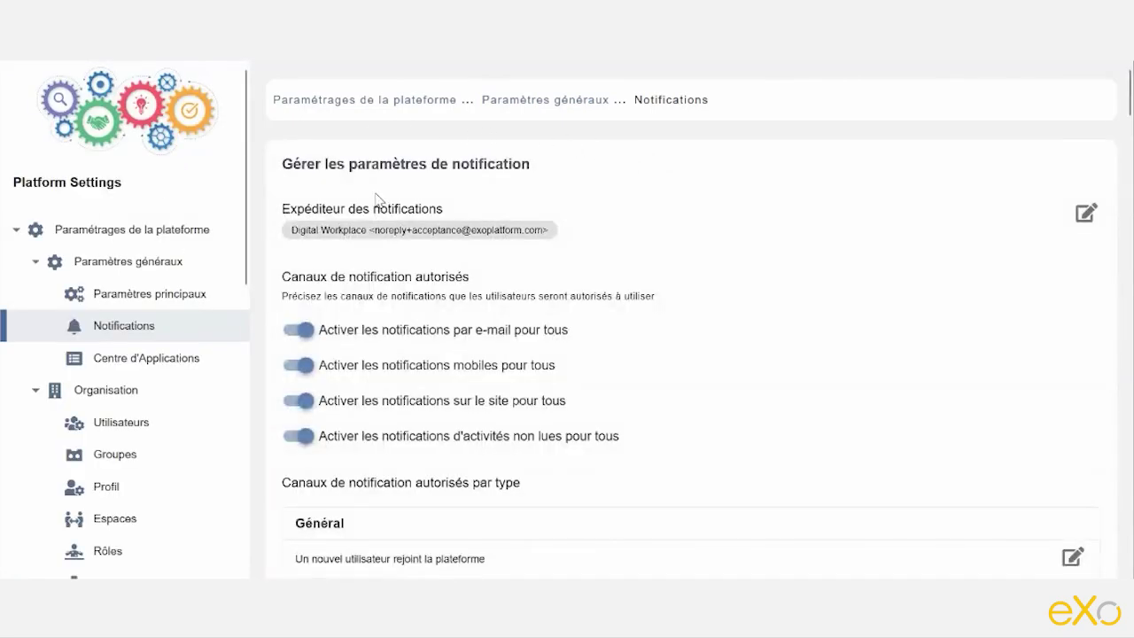
scroll(538, 222, "down", 5)
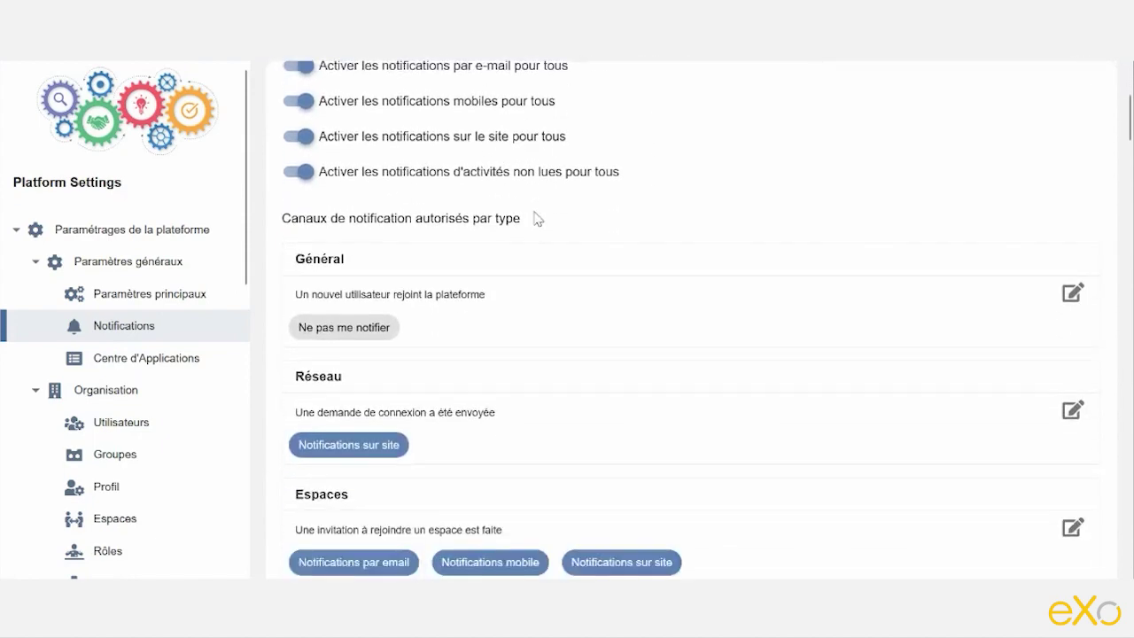
scroll(549, 271, "up", 5)
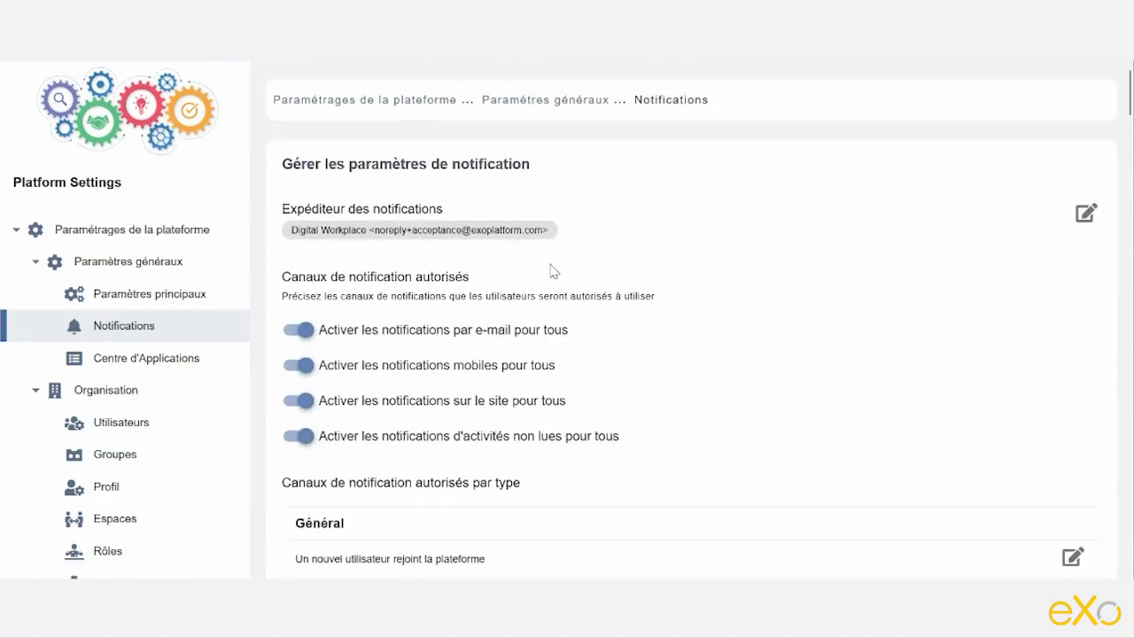
Check the notification sender's name and address without changing them, and review the authorised notification channels
left_click(1076, 227)
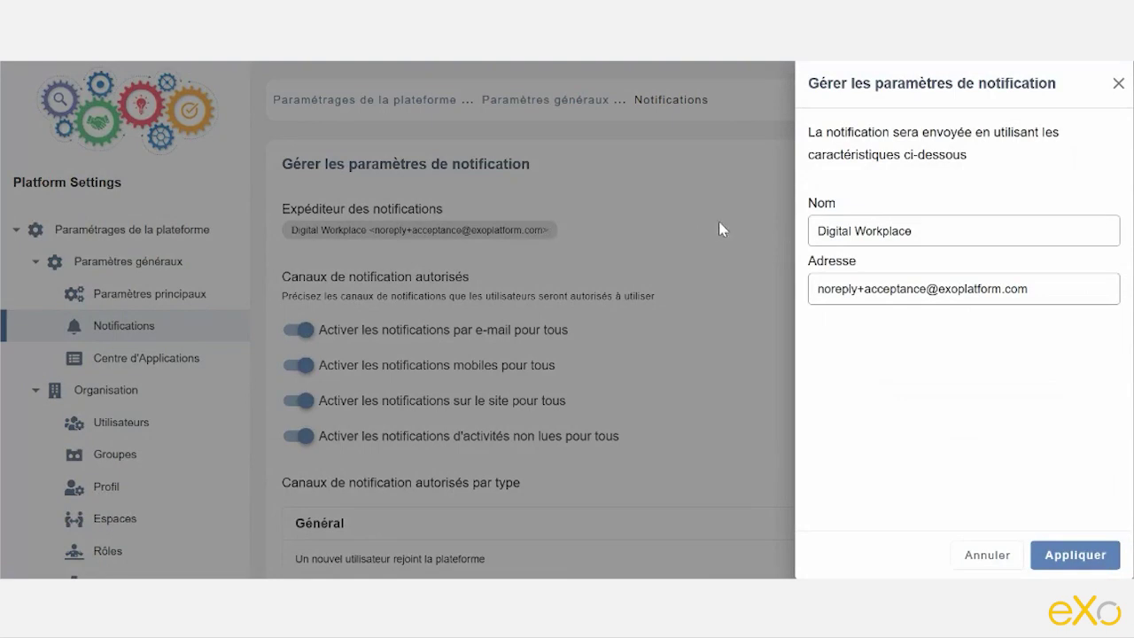
left_click(659, 230)
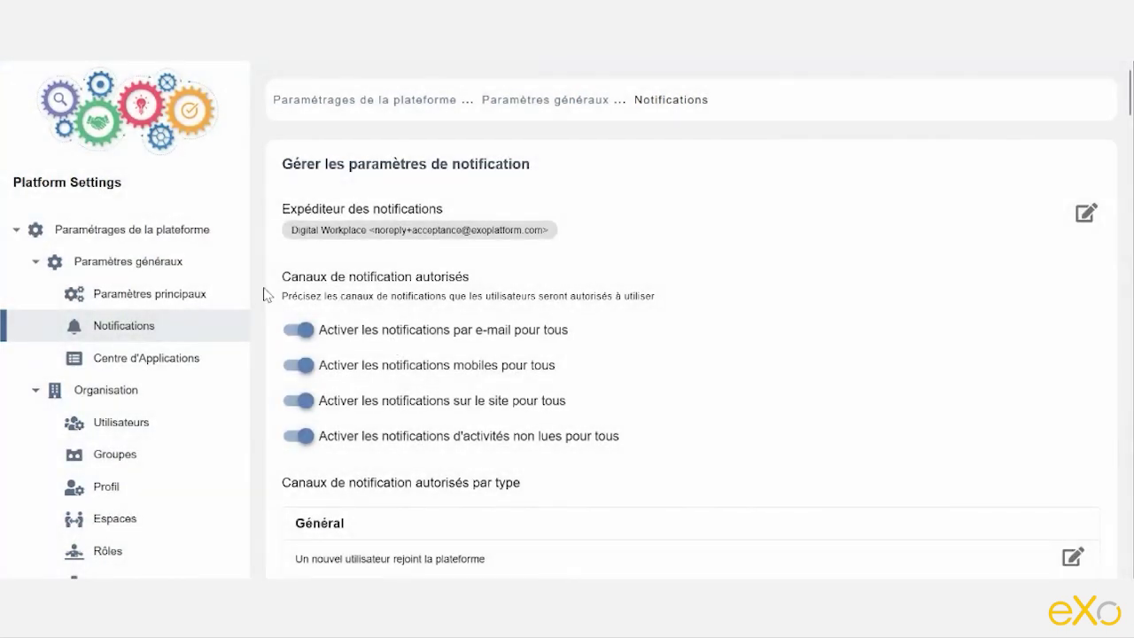
left_click_drag(285, 280, 476, 283)
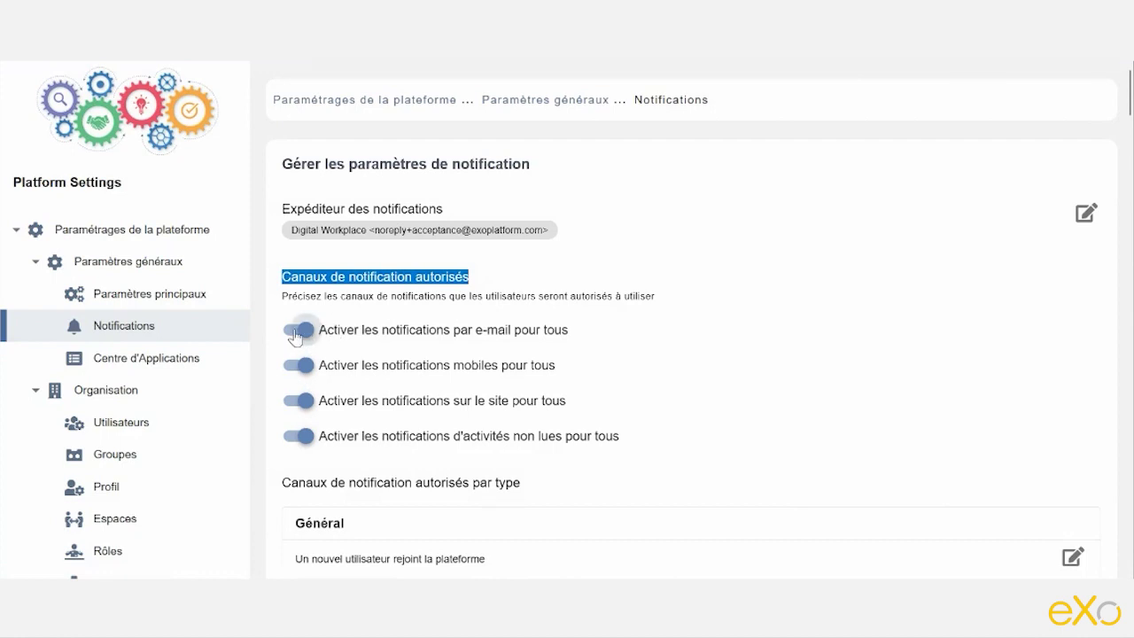
scroll(295, 333, "down", 3)
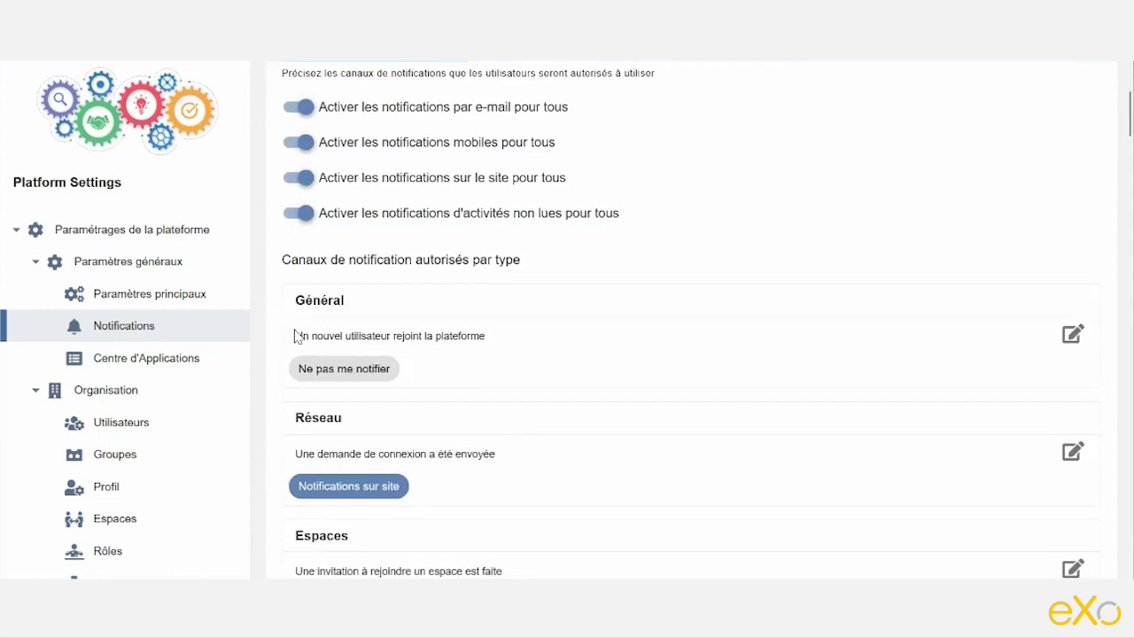
scroll(299, 334, "up", 1)
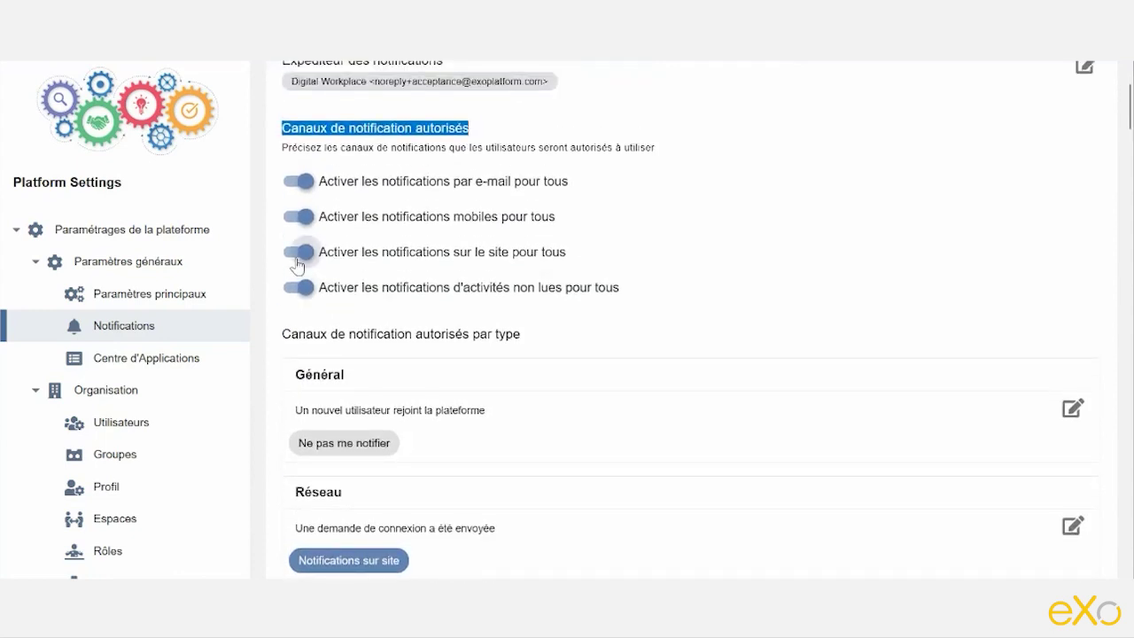
Disable on-site notifications for all users, check the channels authorised by type, and enable on-site notifications again
left_click(296, 257)
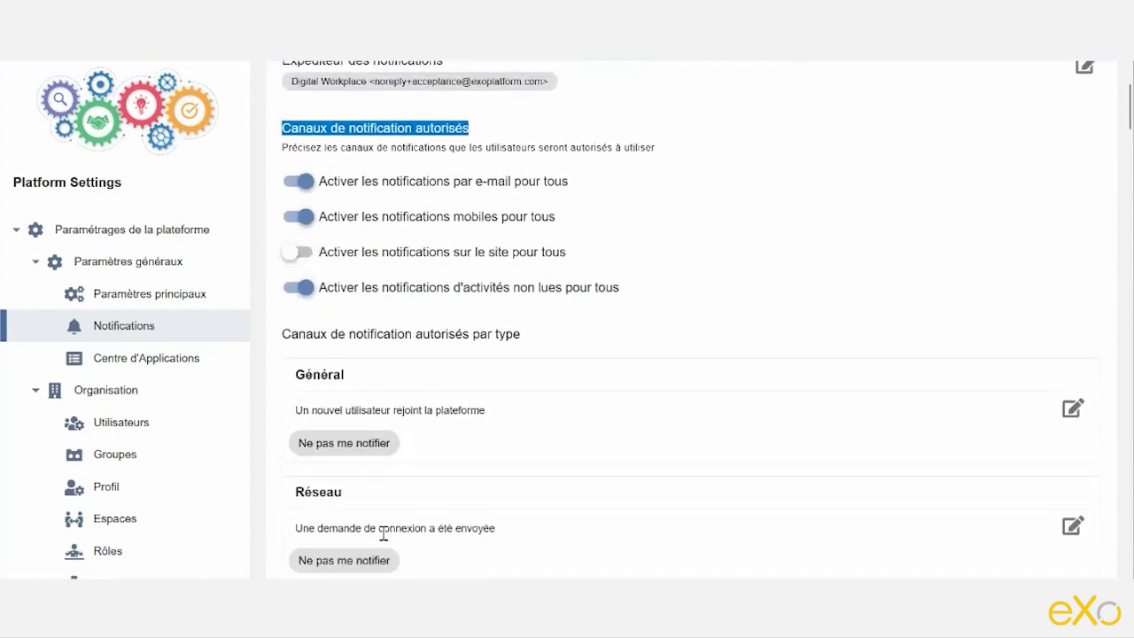
scroll(383, 534, "down", 8)
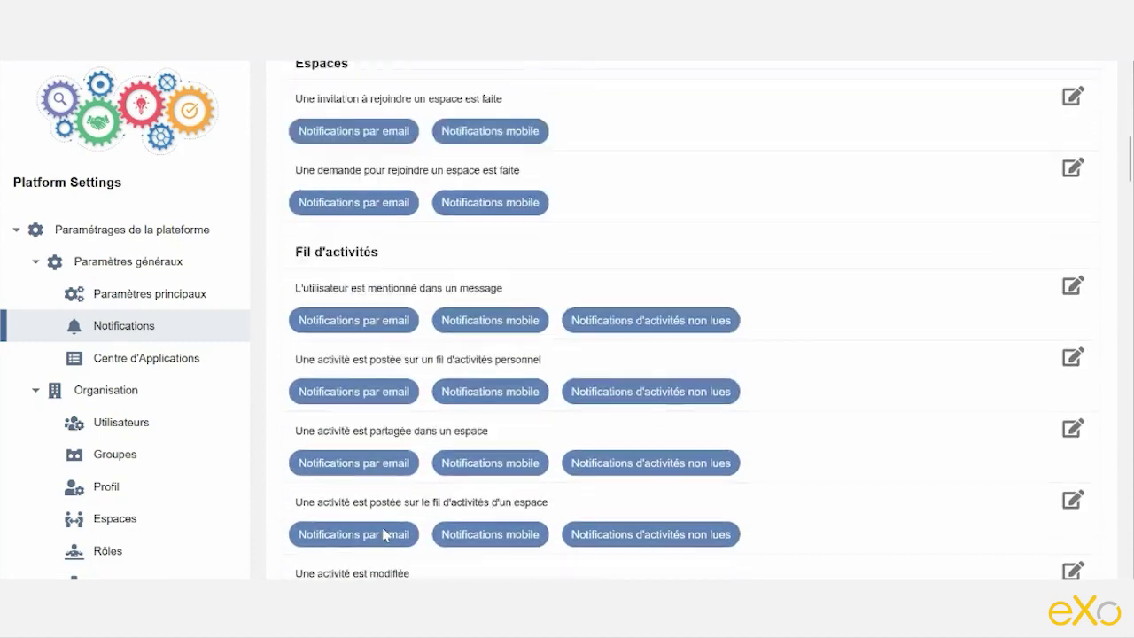
scroll(378, 514, "up", 9)
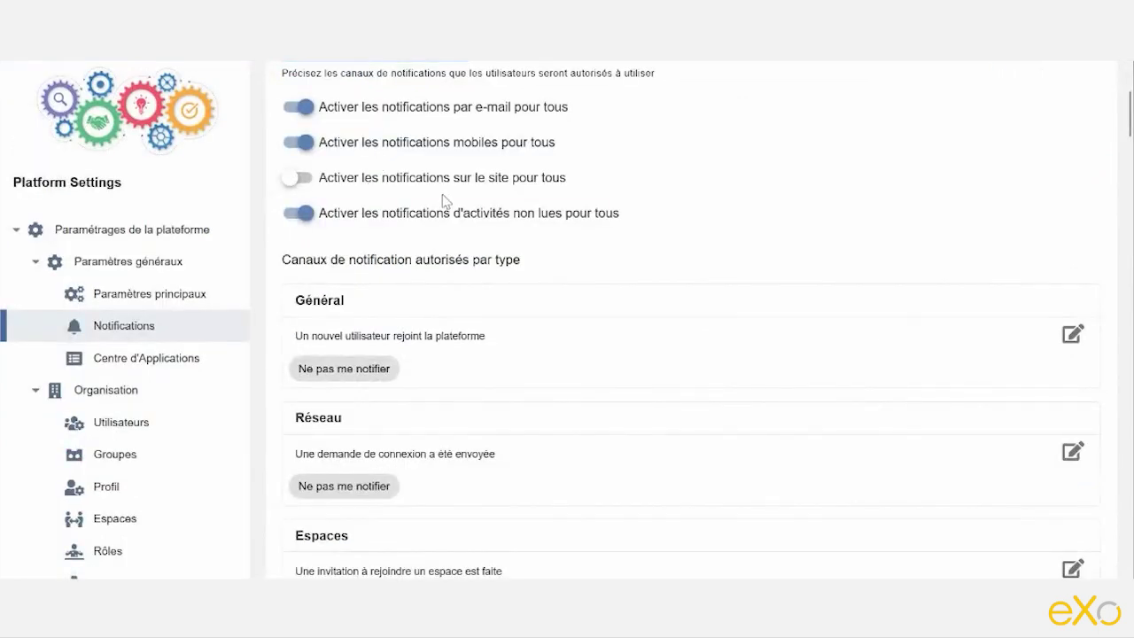
left_click(295, 177)
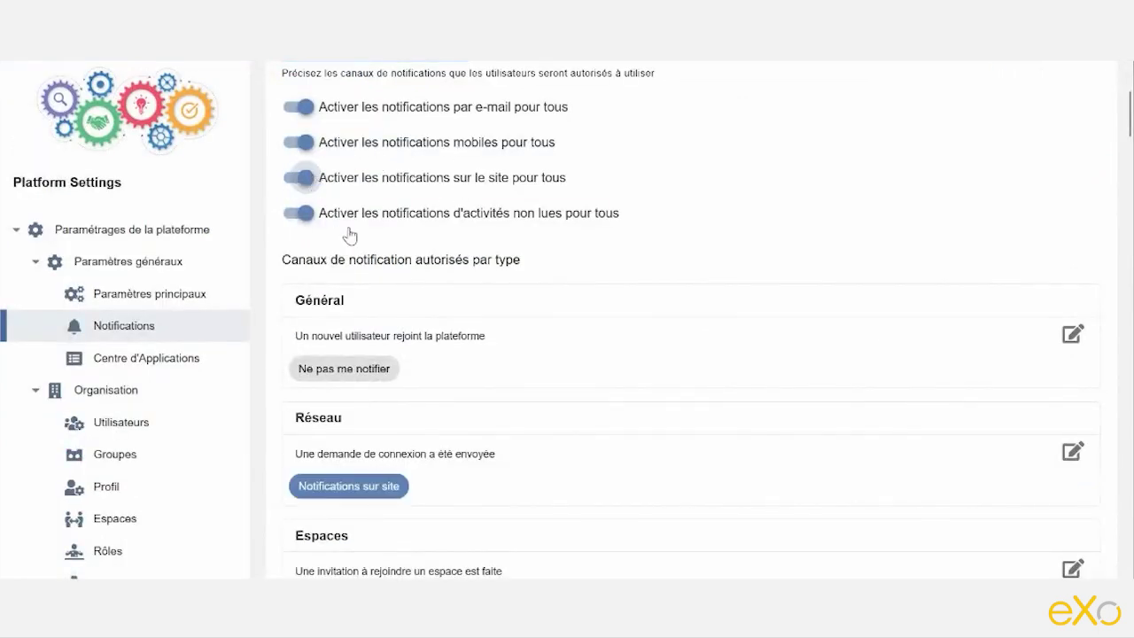
Examine the channels for new users joining the platform, and open the notification management in the personal settings
scroll(460, 301, "down", 2)
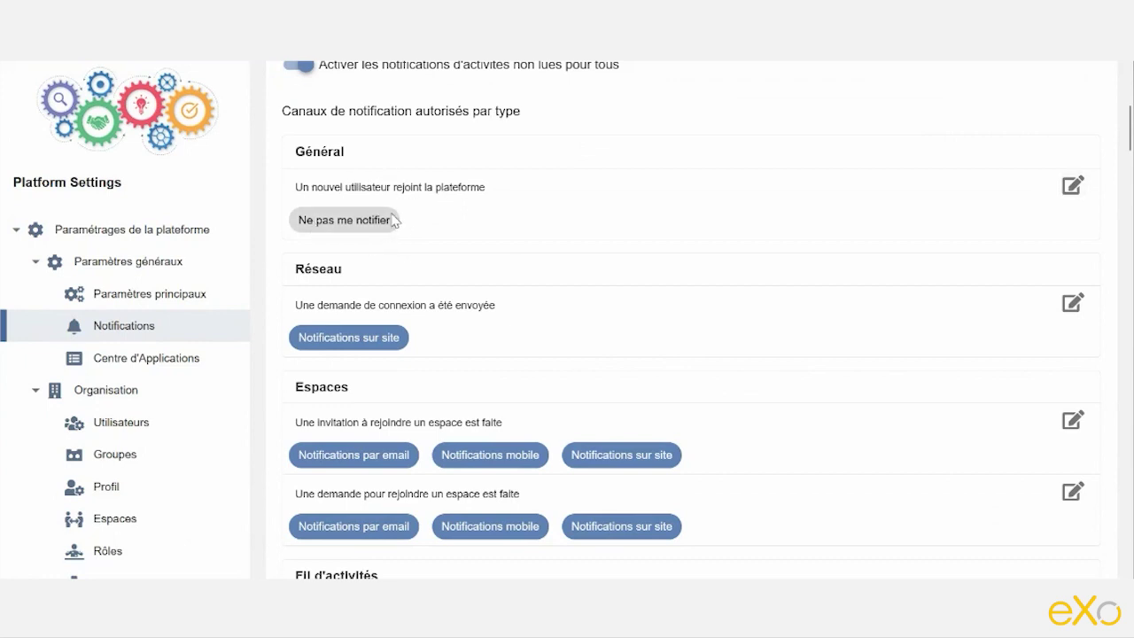
scroll(399, 301, "up", 2)
left_click_drag(483, 337, 311, 331)
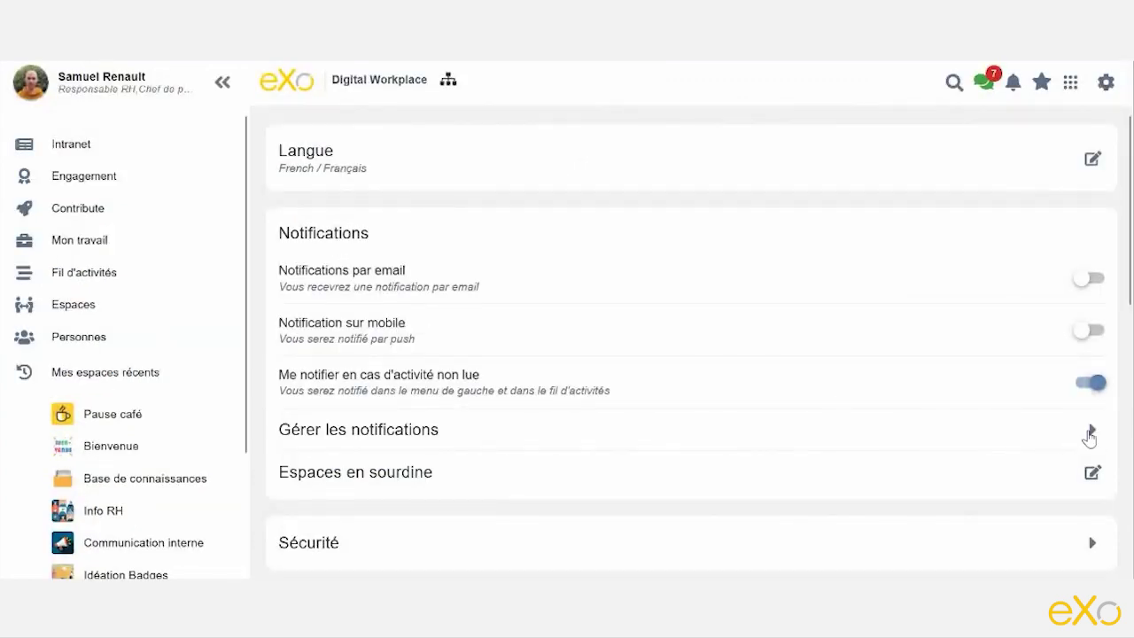
left_click(1090, 432)
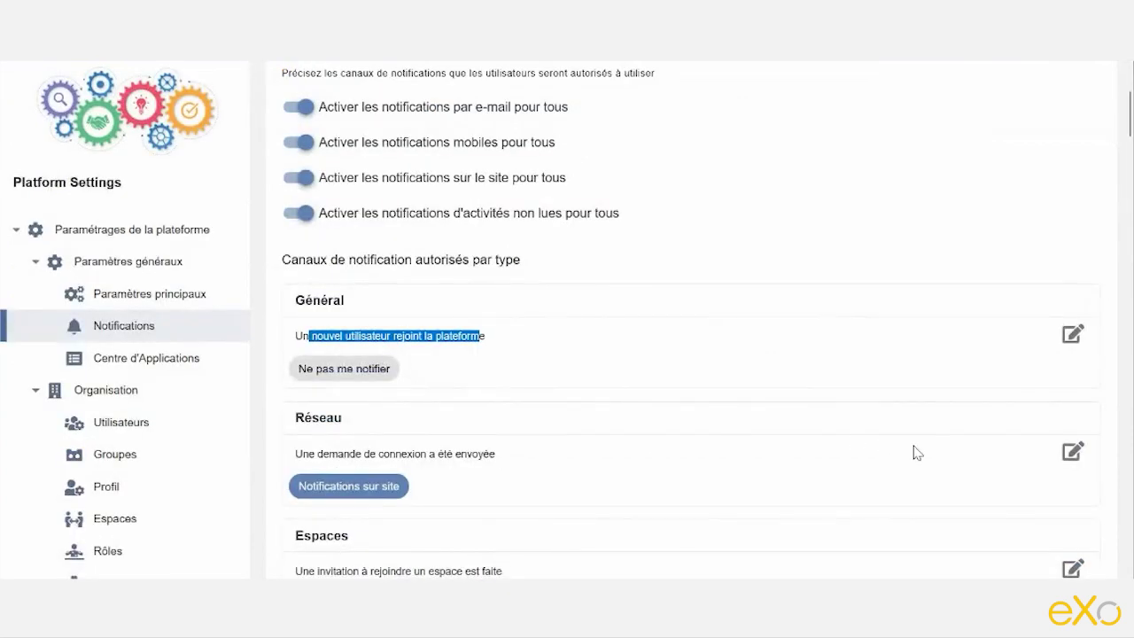
Enable mobile notifications for sent connection requests in the platform settings, and review the channels authorised by type
left_click(1071, 453)
left_click(1099, 175)
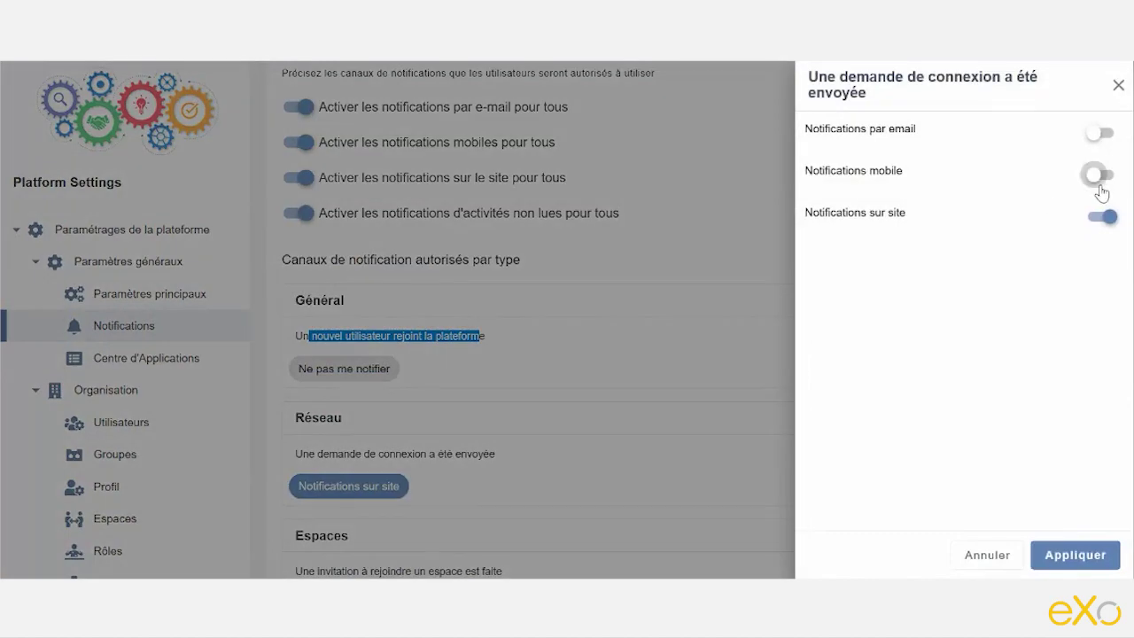
left_click(1075, 555)
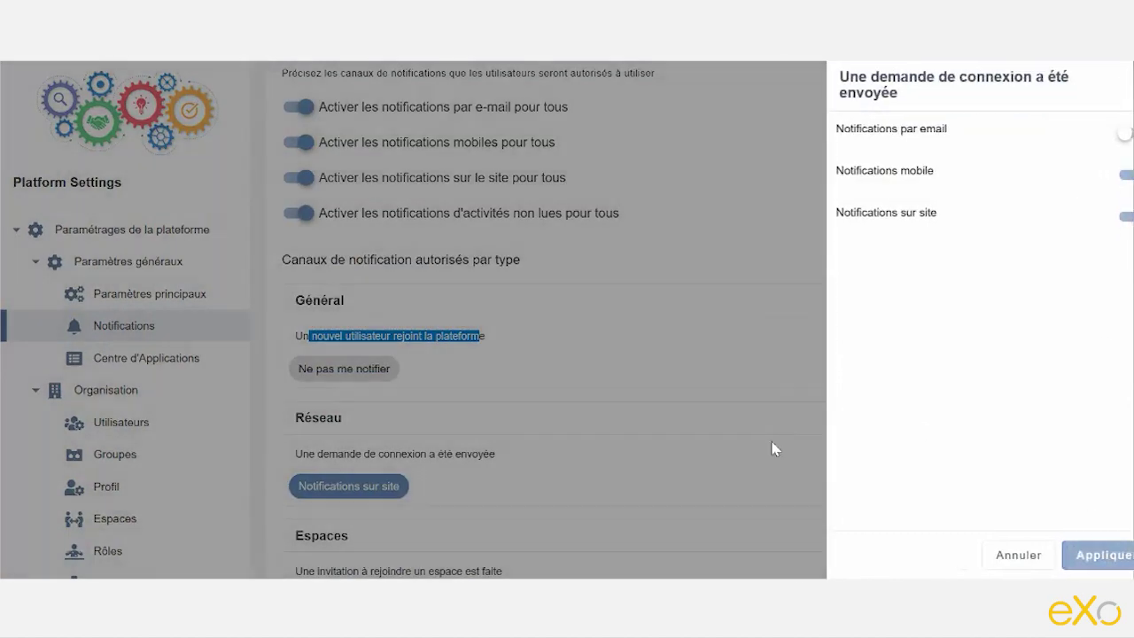
scroll(689, 463, "down", 3)
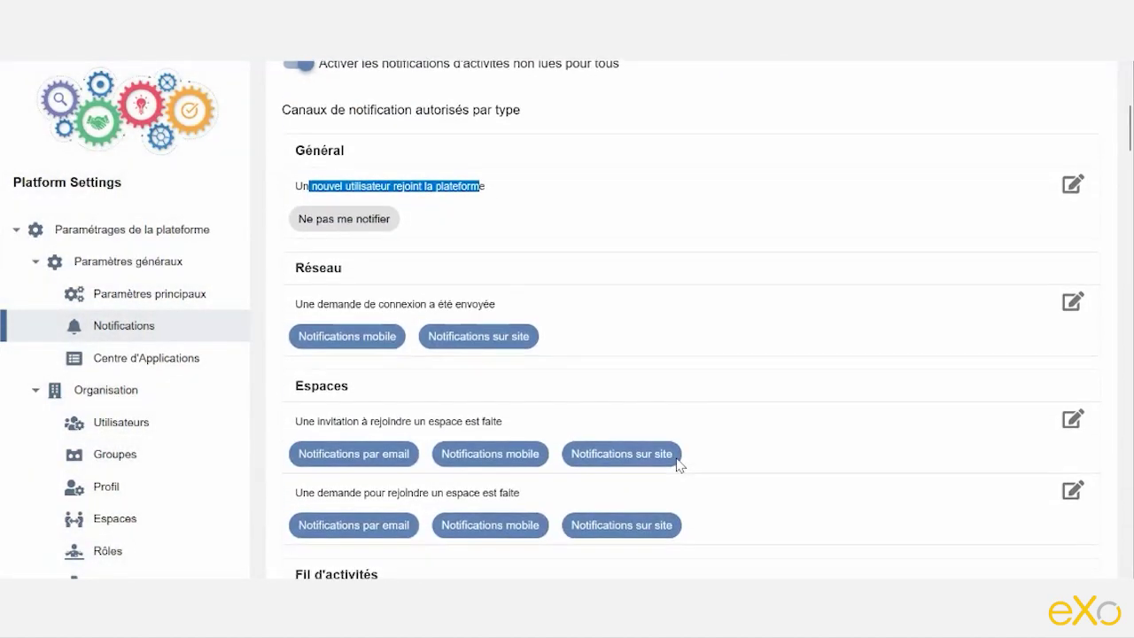
scroll(679, 464, "up", 2)
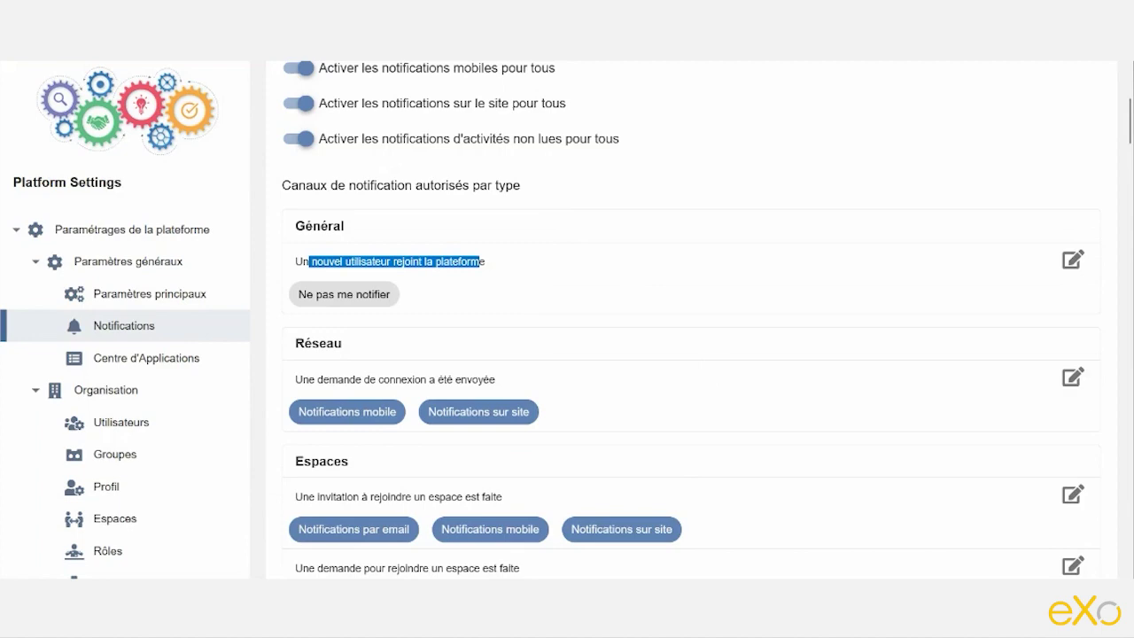
mouse_move(574, 577)
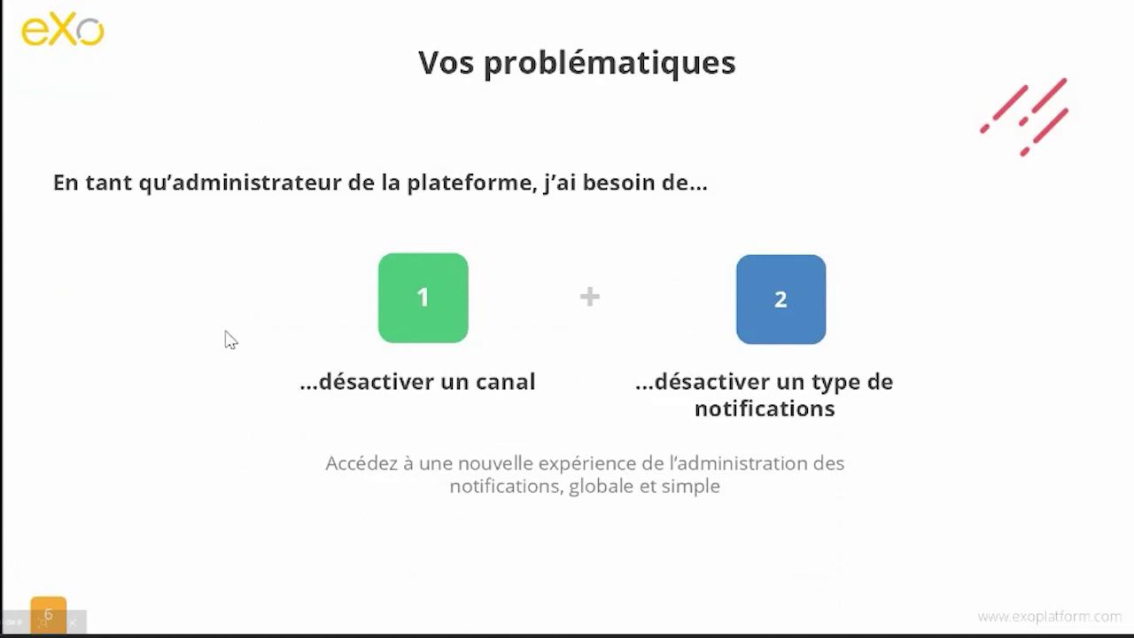
key("Right")
key("Right")
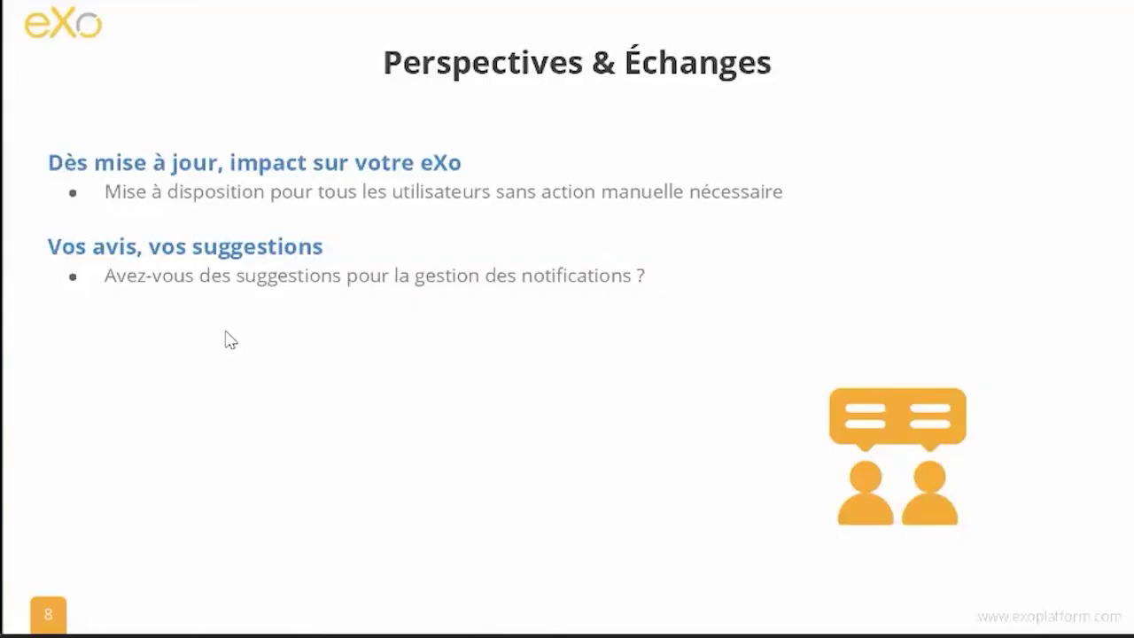